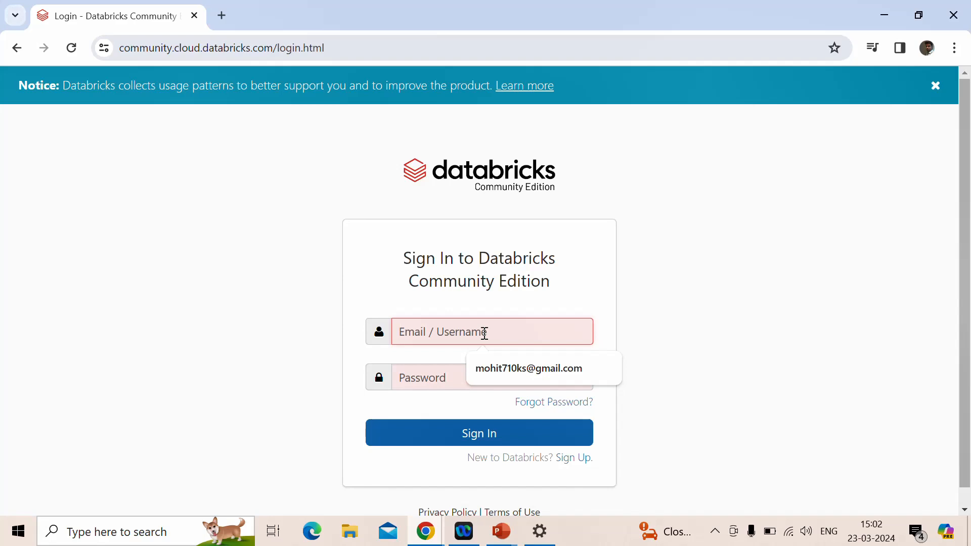
Sign in to Databricks Community Edition with the saved account e-mail and the account password
{"action": "left_click", "coordinate": [498, 371]}
{"action": "left_click", "coordinate": [444, 375]}
{"action": "key", "text": "ctrl+v"}
{"action": "left_click", "coordinate": [460, 434]}
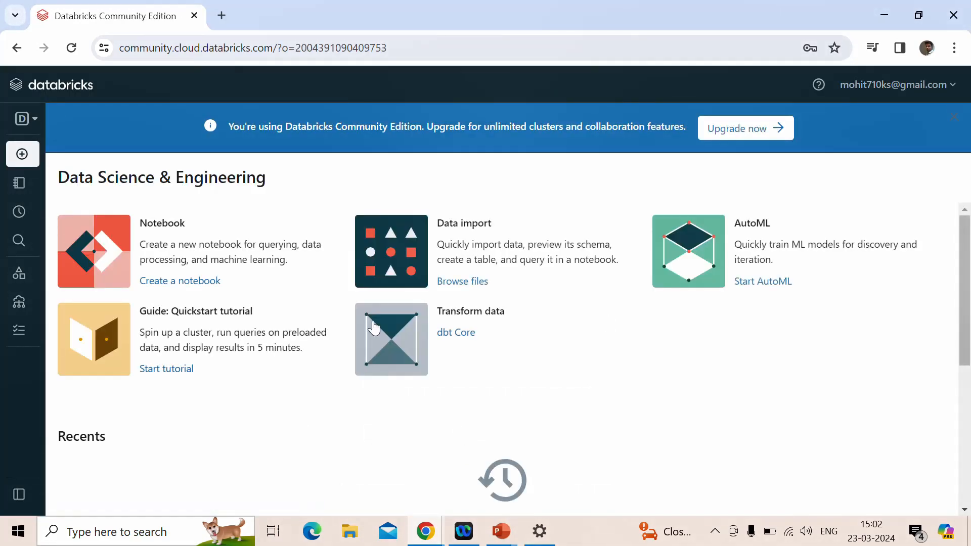
Keep Data Science & Engineering as the active persona and look at which items can be created
{"action": "mouse_move", "coordinate": [56, 121]}
{"action": "left_click", "coordinate": [819, 86]}
{"action": "mouse_move", "coordinate": [27, 124]}
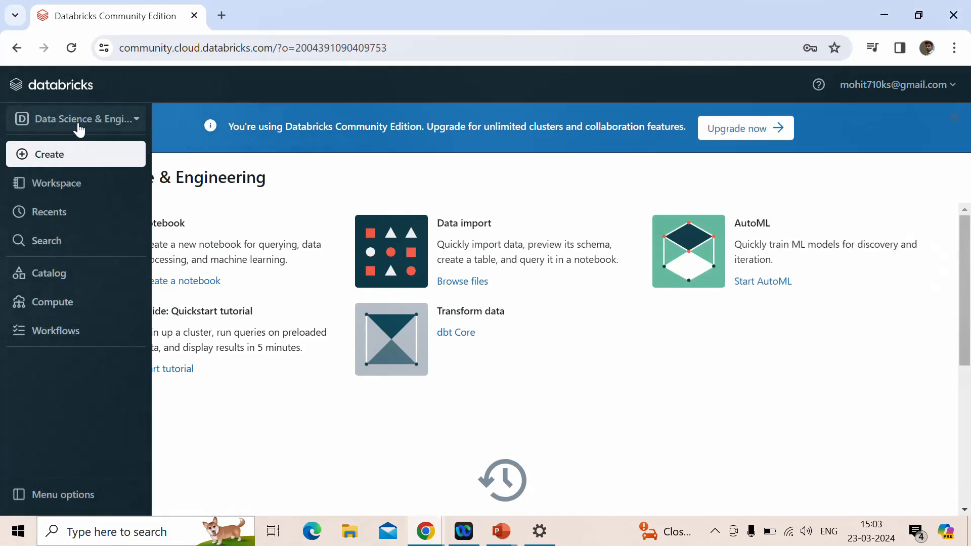
{"action": "left_click", "coordinate": [136, 122]}
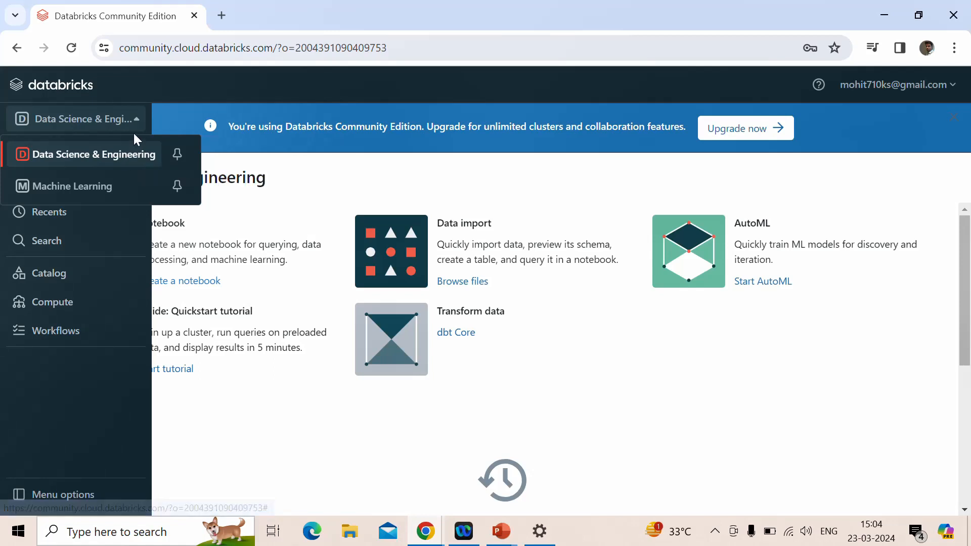
{"action": "left_click", "coordinate": [125, 156]}
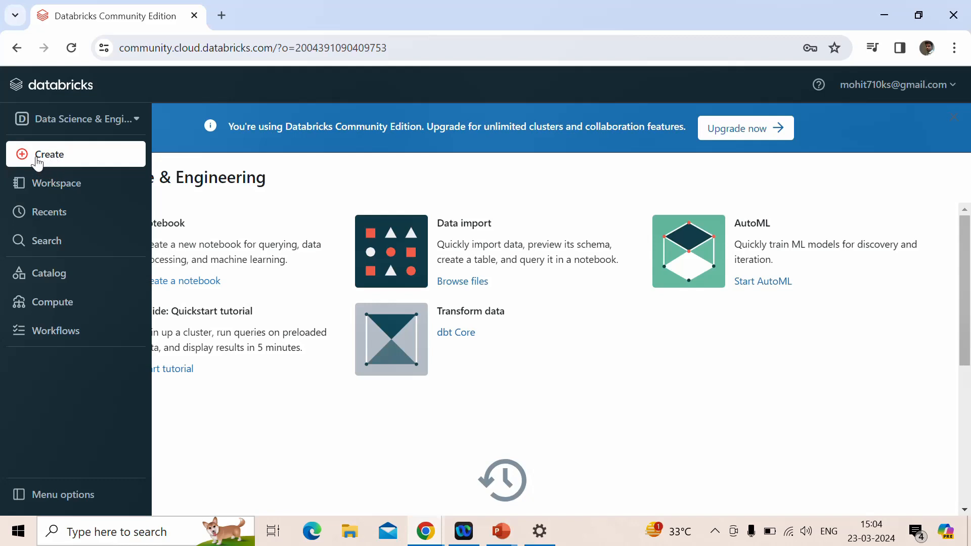
{"action": "left_click", "coordinate": [37, 160]}
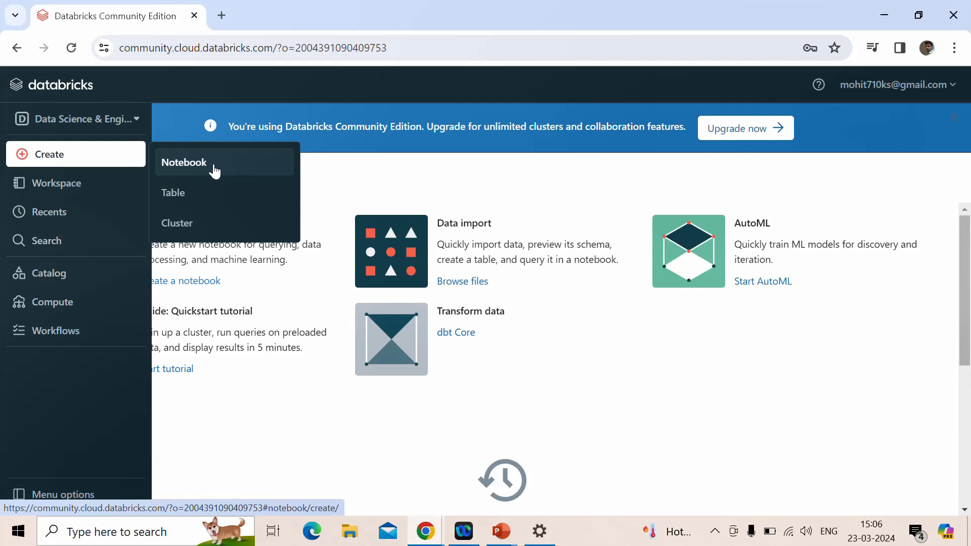
Create a folder named testfolder inside the user's own home directory under Users in the workspace
{"action": "left_click", "coordinate": [77, 191]}
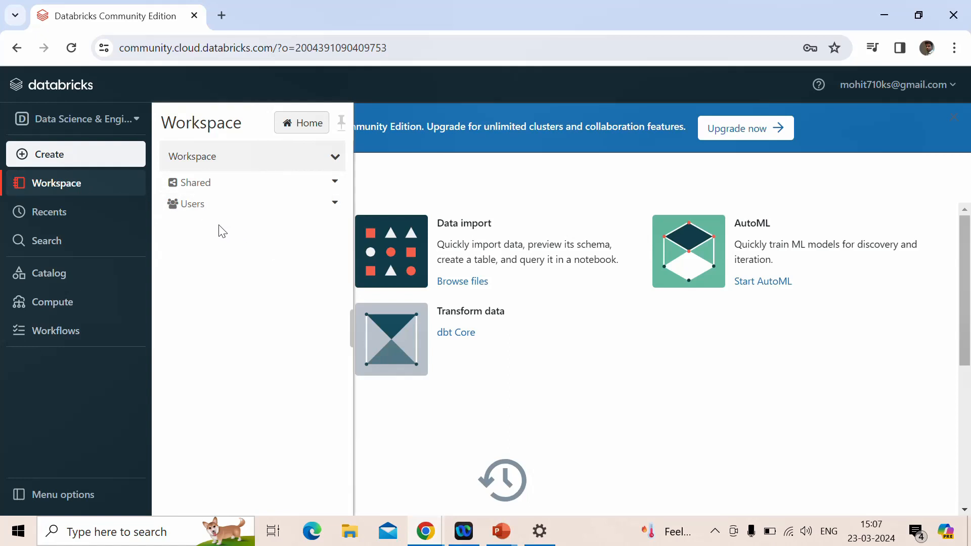
{"action": "left_click", "coordinate": [278, 207]}
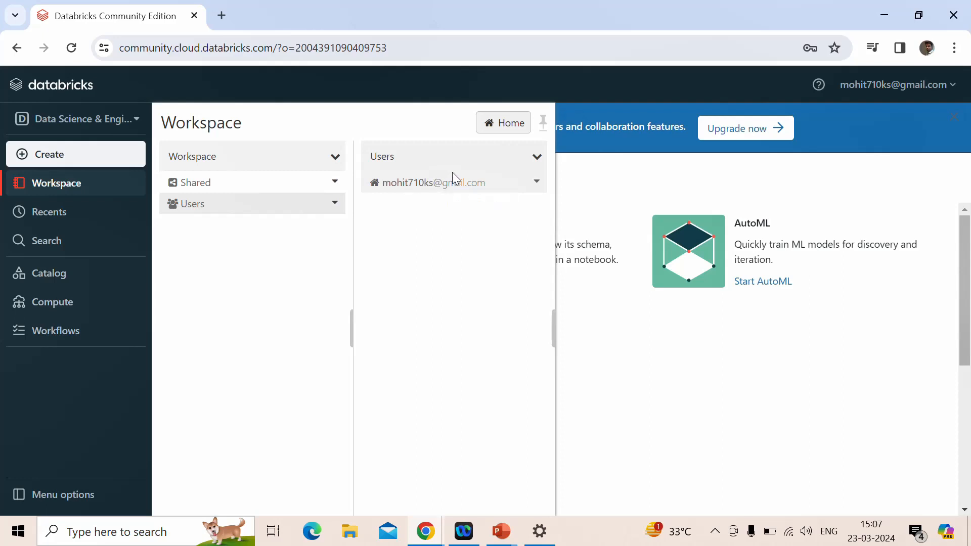
{"action": "left_click", "coordinate": [538, 184]}
{"action": "mouse_move", "coordinate": [564, 212]}
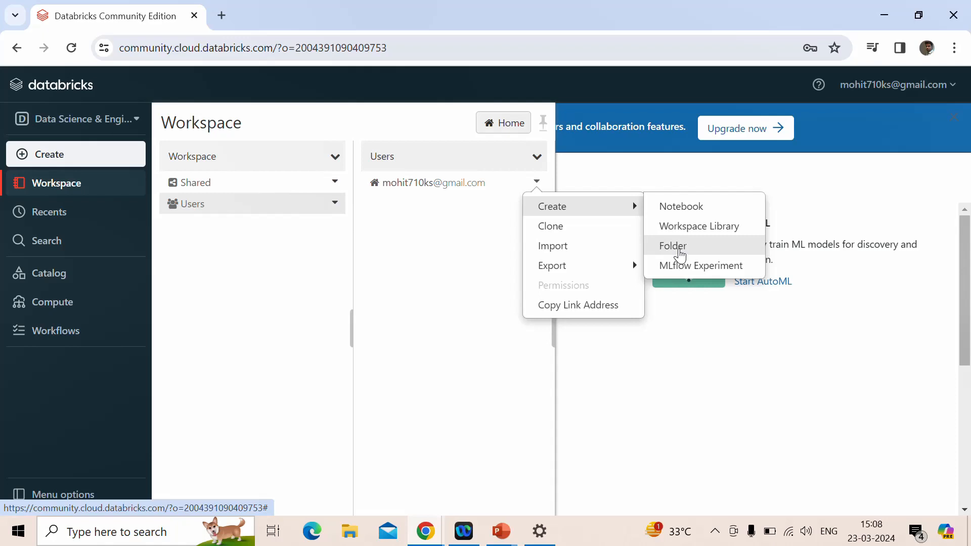
{"action": "left_click", "coordinate": [680, 252]}
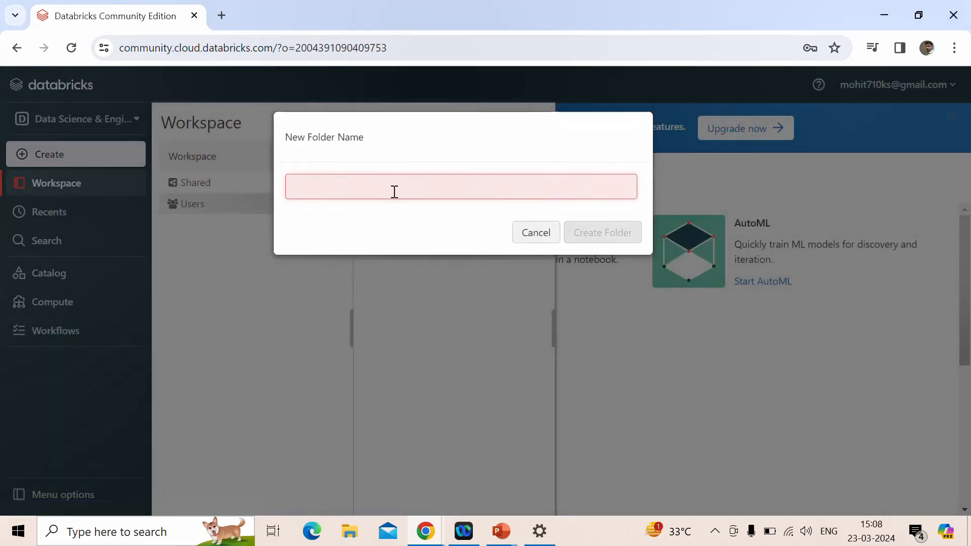
{"action": "type", "text": "testflde"}
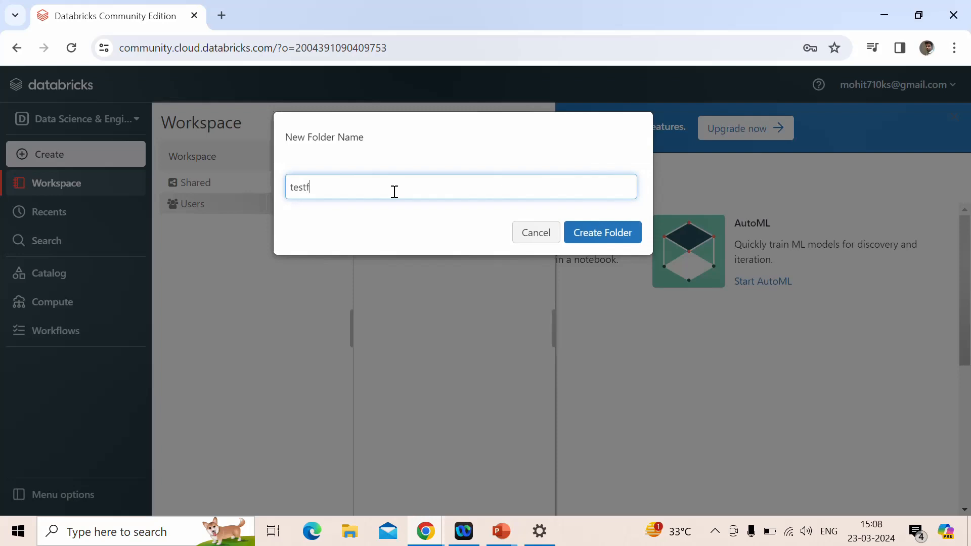
{"action": "key", "text": "BackSpace"}
{"action": "key", "text": "BackSpace"}
{"action": "key", "text": "BackSpace"}
{"action": "type", "text": "older"}
{"action": "key", "text": "ctrl+a"}
{"action": "left_click", "coordinate": [626, 233]}
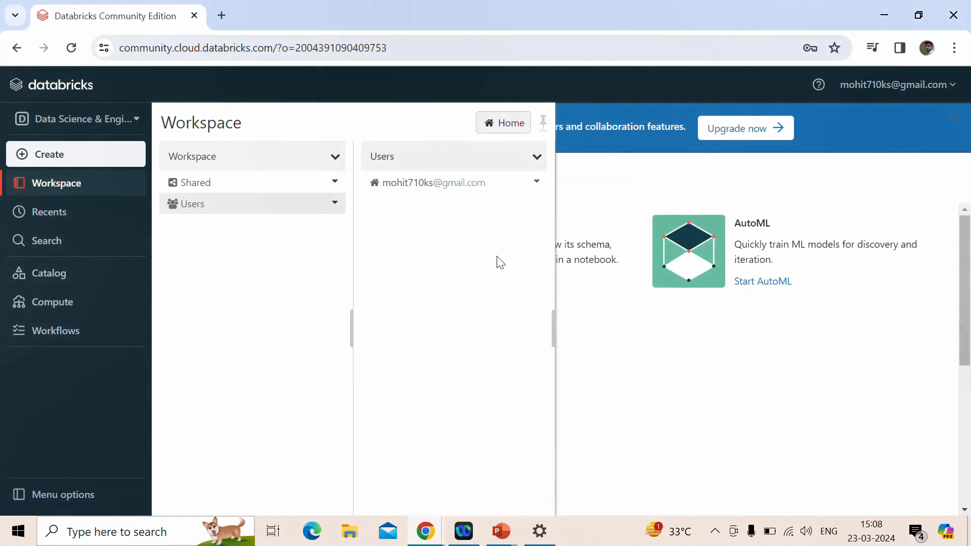
Open the user's home directory and view the actions available for testfolder
{"action": "left_click", "coordinate": [508, 182]}
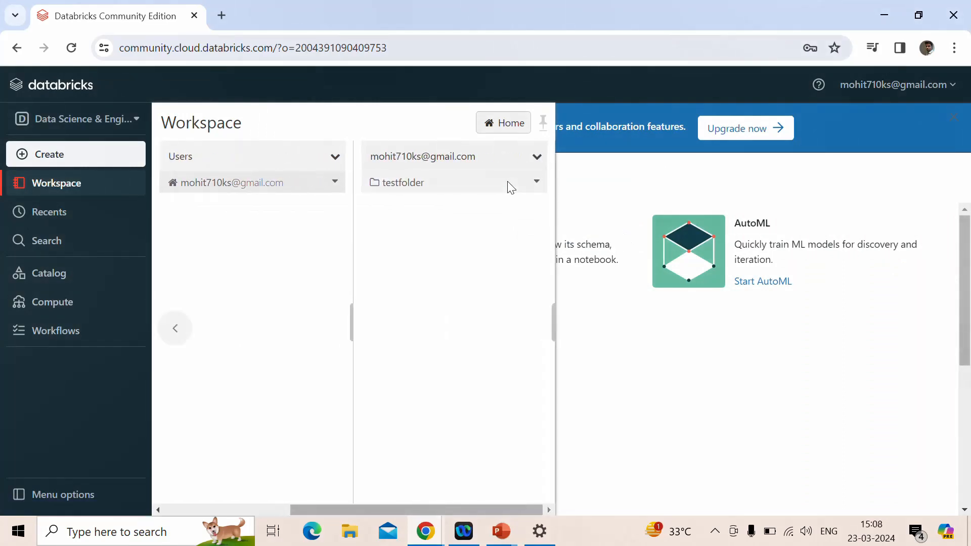
{"action": "left_click", "coordinate": [537, 183]}
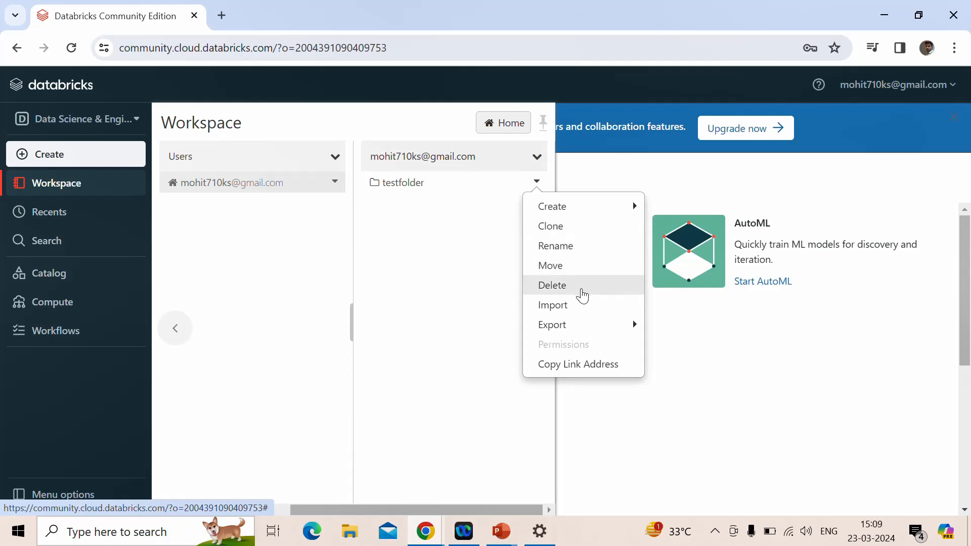
{"action": "left_click", "coordinate": [104, 191]}
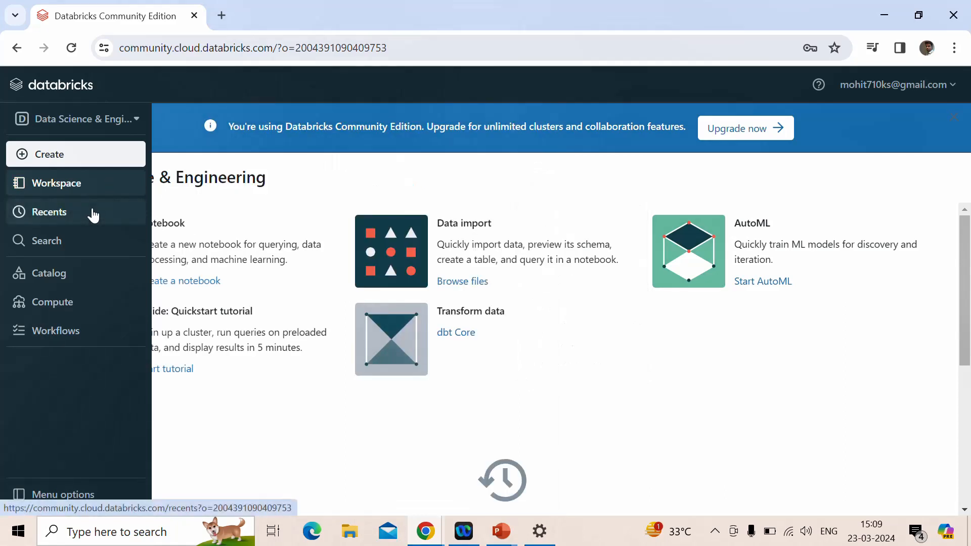
Look through the recent items, the workspace search and the catalog's databases and tables
{"action": "left_click", "coordinate": [92, 213]}
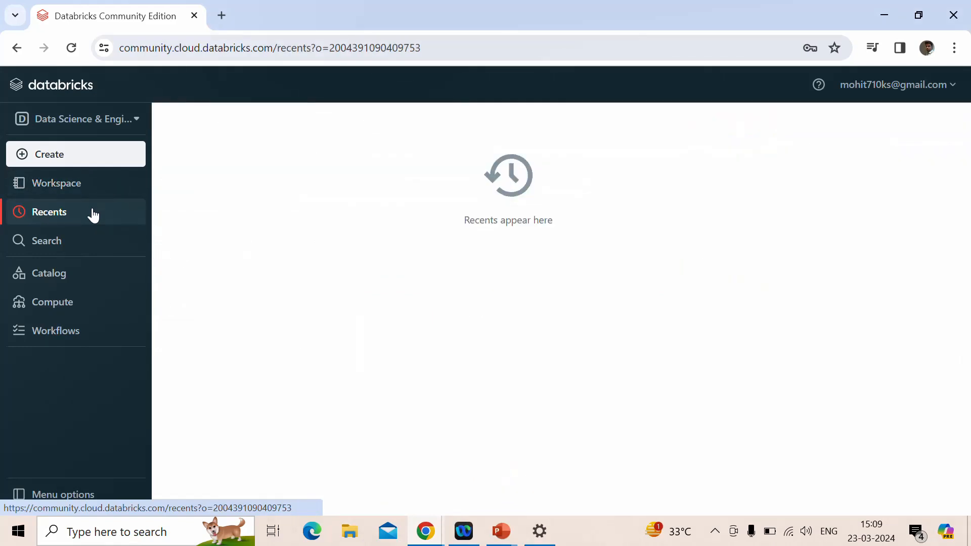
{"action": "left_click", "coordinate": [96, 248]}
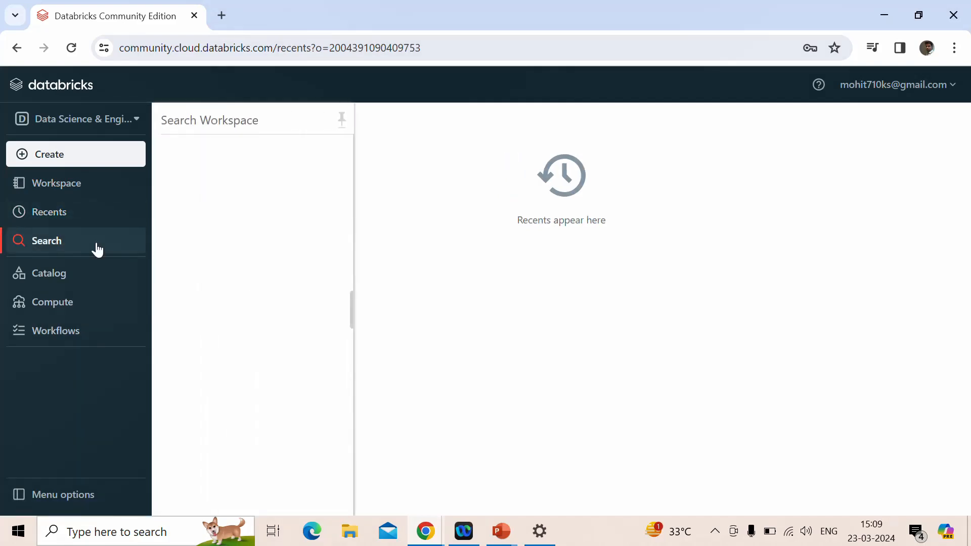
{"action": "left_click", "coordinate": [87, 279]}
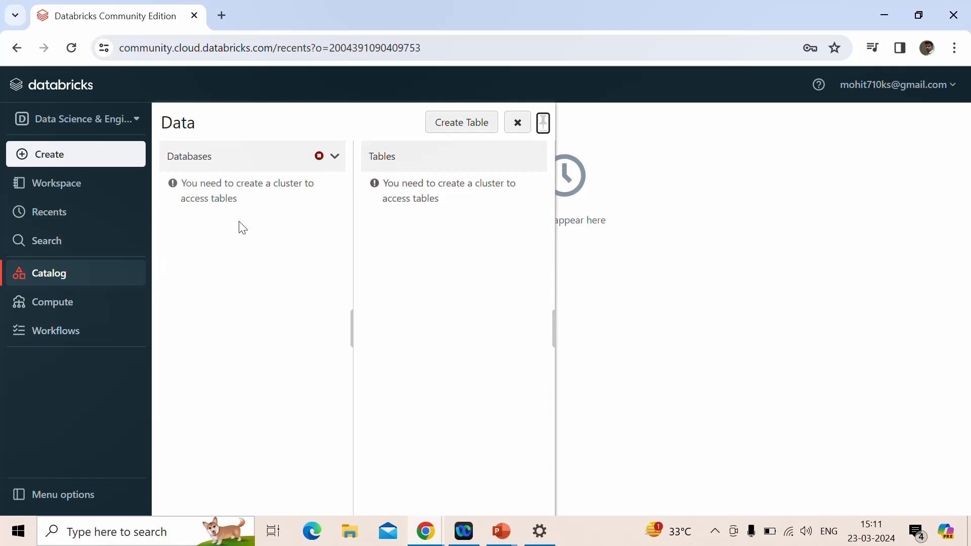
Start a new table from the catalog and review its target directory, other data source connectors and S3 source
{"action": "left_click", "coordinate": [478, 127]}
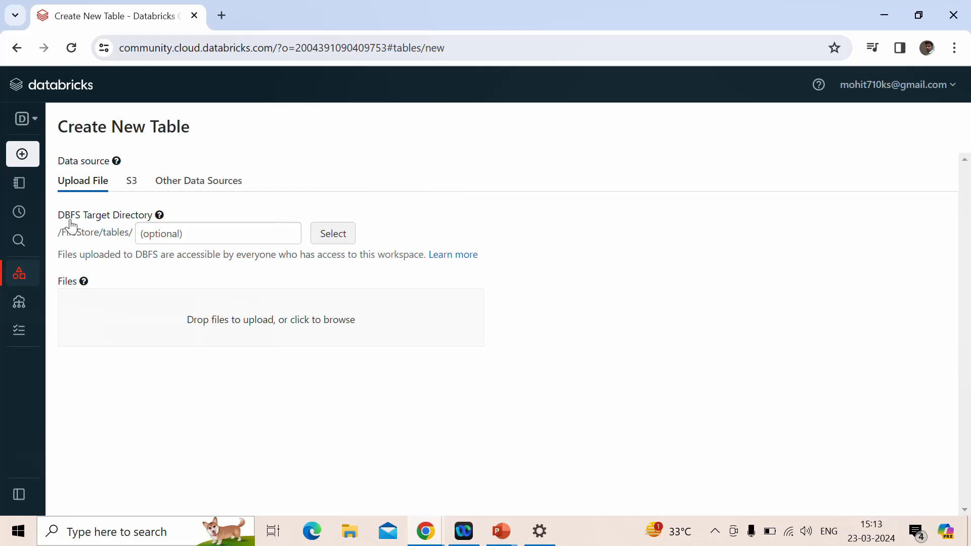
{"action": "left_click_drag", "start_coordinate": [60, 236], "coordinate": [130, 234]}
{"action": "left_click", "coordinate": [181, 189]}
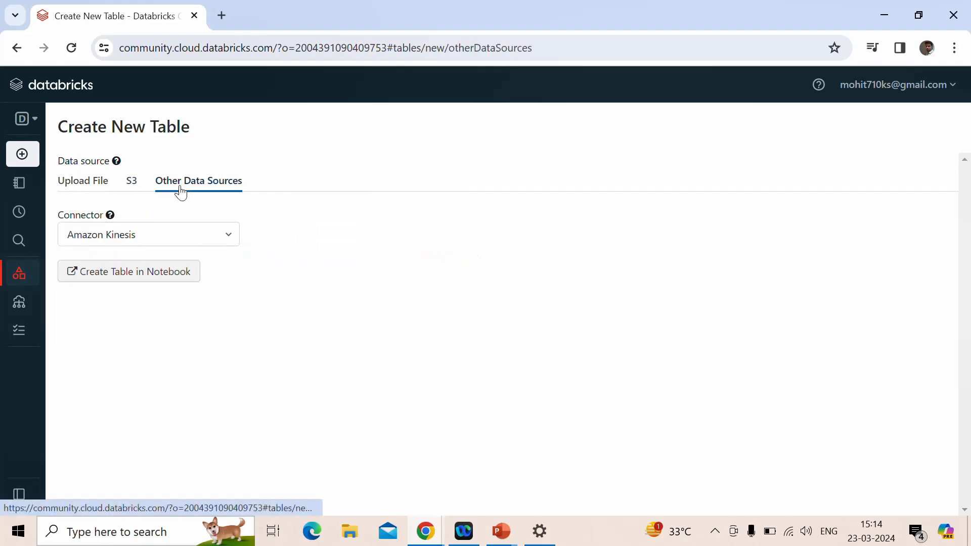
{"action": "left_click", "coordinate": [221, 248]}
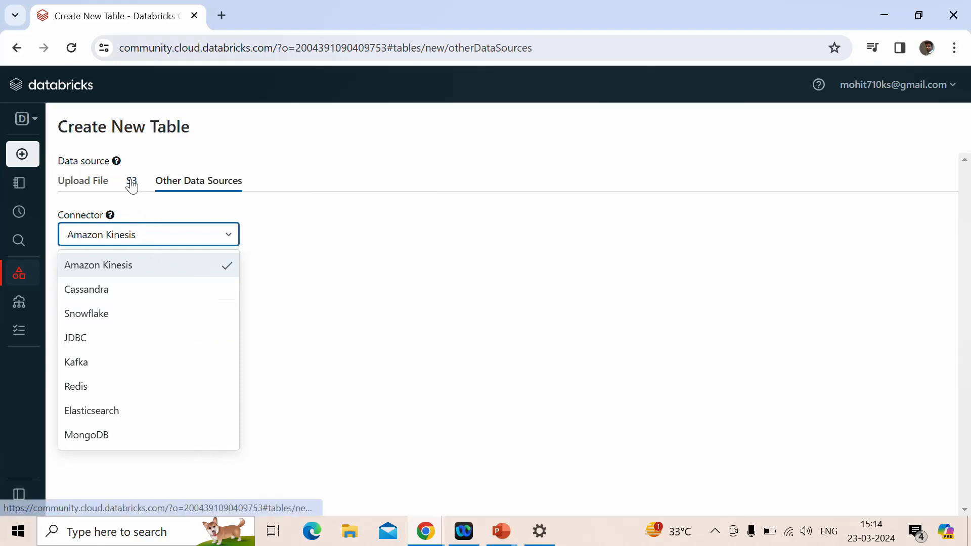
{"action": "left_click", "coordinate": [131, 181]}
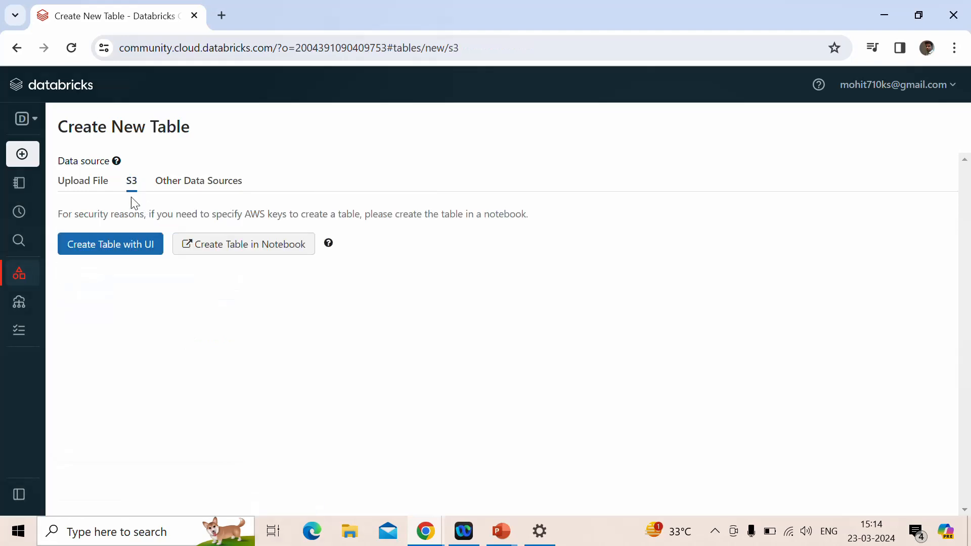
Upload test_file.csv from the desktop's Notes folder as the new table's source and check its DBFS path
{"action": "left_click", "coordinate": [80, 188]}
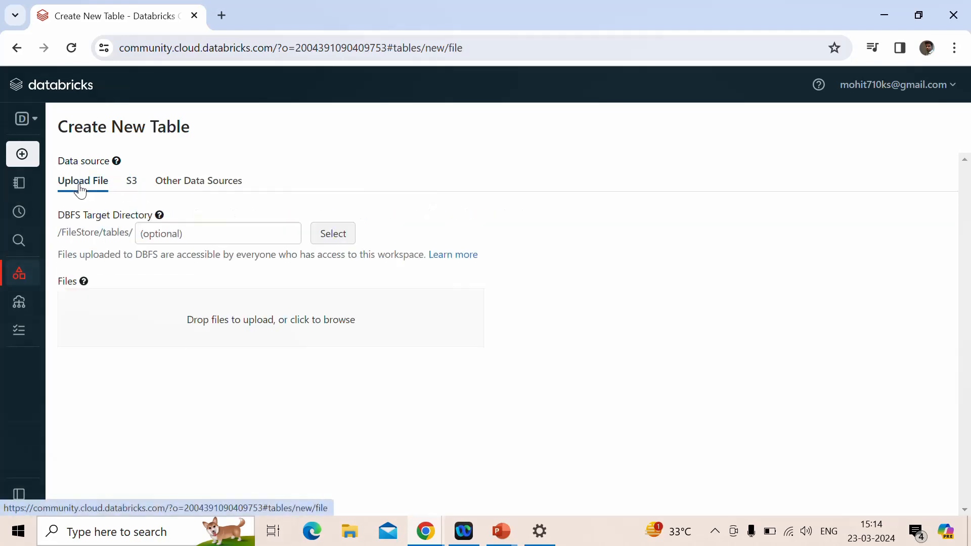
{"action": "left_click", "coordinate": [228, 313]}
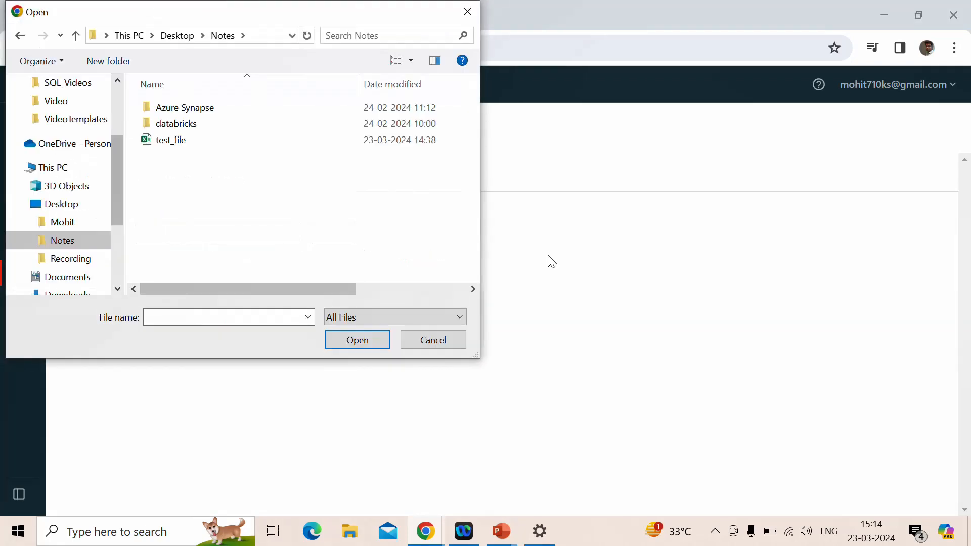
{"action": "left_click", "coordinate": [281, 146]}
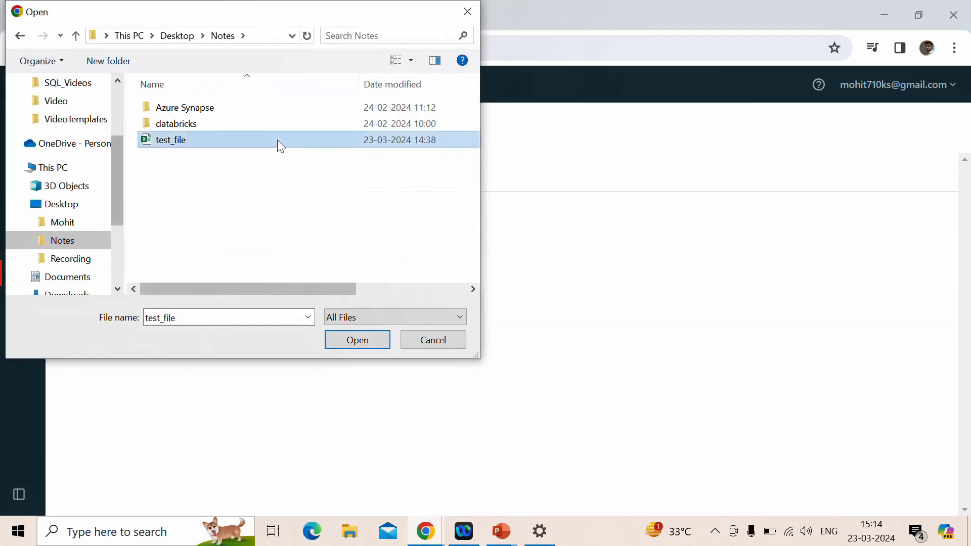
{"action": "left_click", "coordinate": [363, 347]}
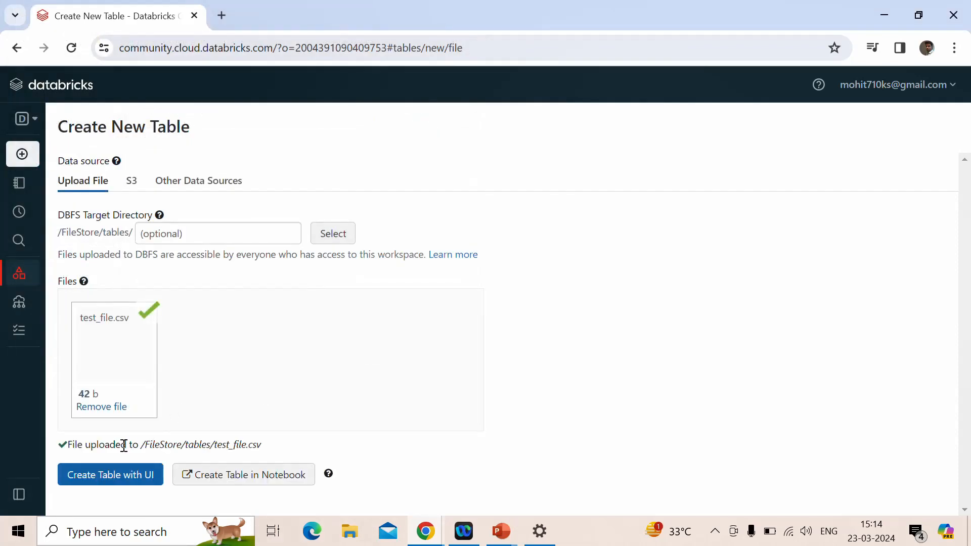
{"action": "left_click_drag", "start_coordinate": [142, 445], "coordinate": [266, 448]}
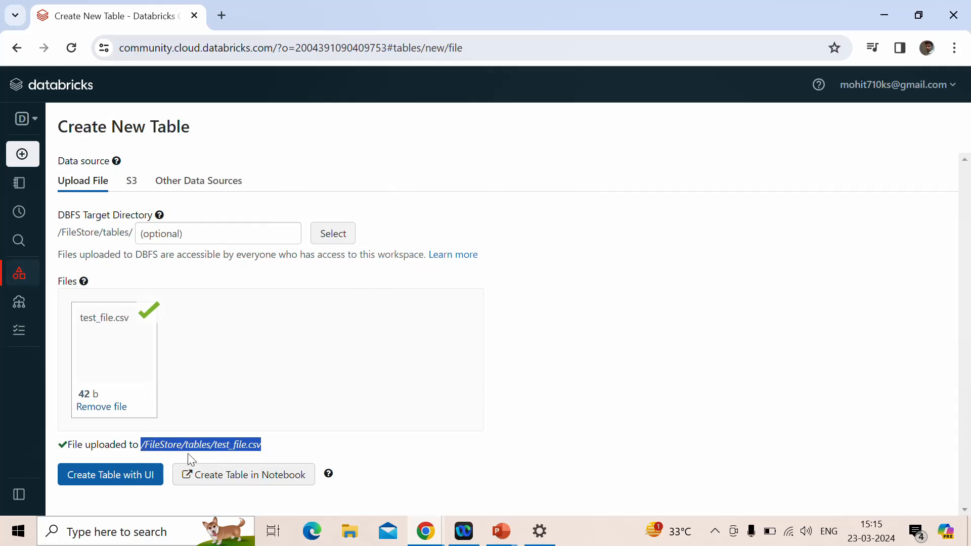
Revisit the catalog, and view both the job compute and all-purpose compute lists
{"action": "left_click", "coordinate": [113, 270]}
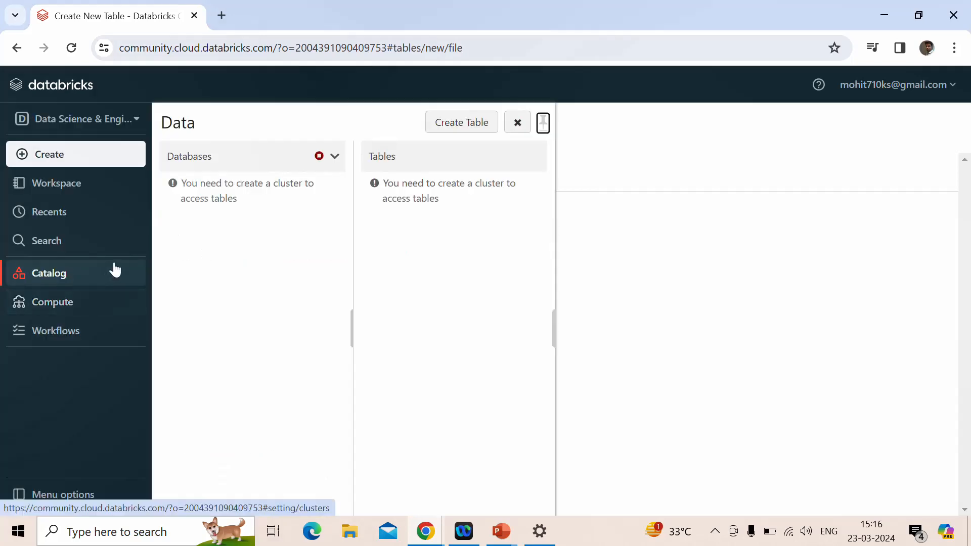
{"action": "left_click", "coordinate": [60, 303]}
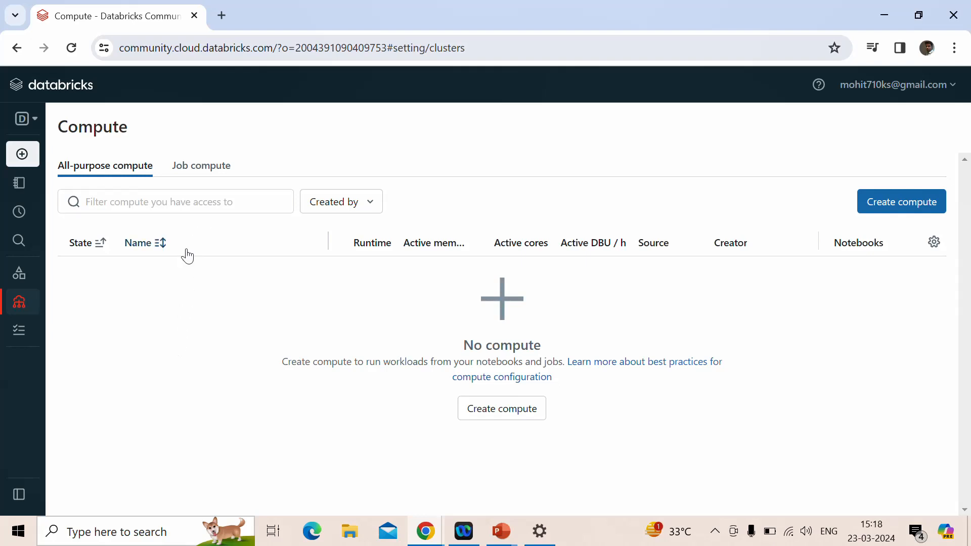
{"action": "left_click", "coordinate": [203, 176]}
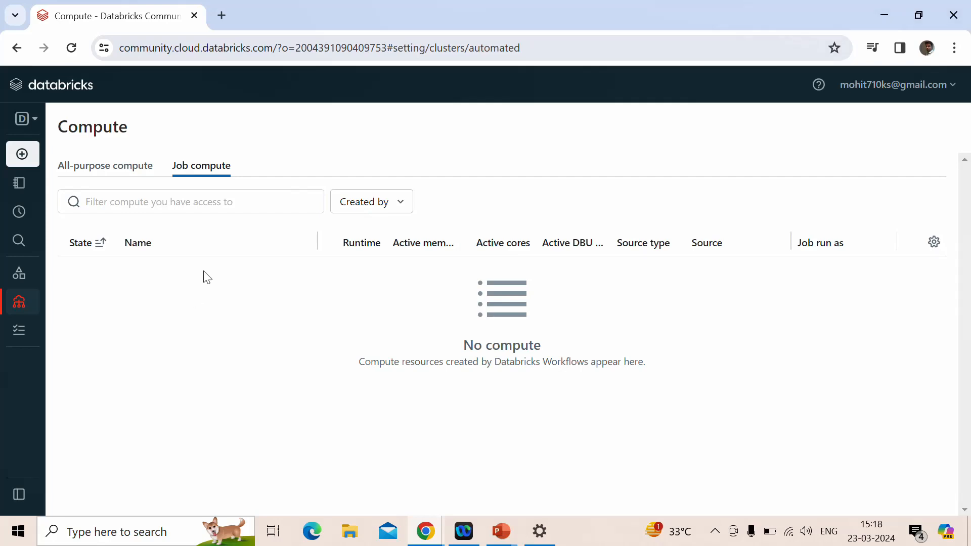
{"action": "left_click", "coordinate": [106, 169]}
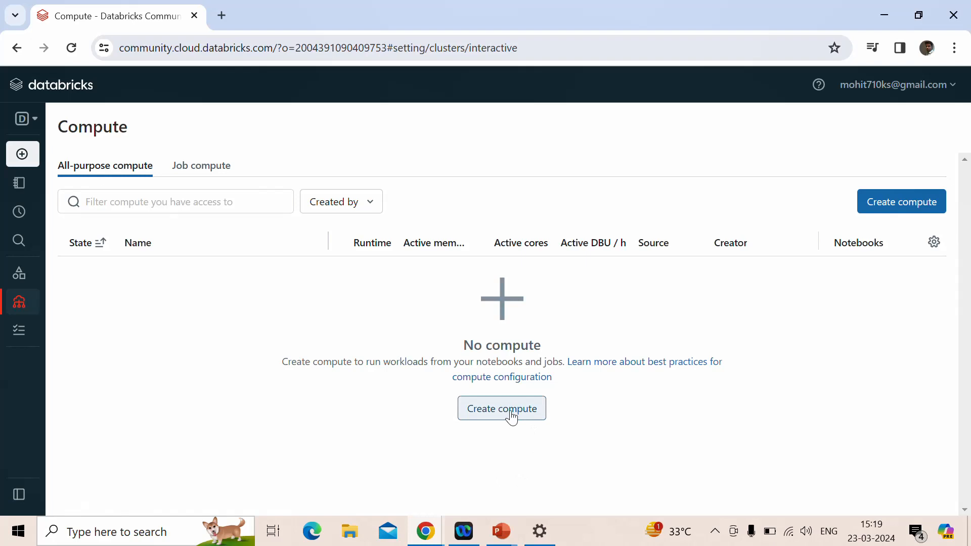
Configure a new all-purpose compute named demo_cluster with runtime 12.2 LTS (Scala 2.12, Spark 3.3.2)
{"action": "mouse_move", "coordinate": [23, 154]}
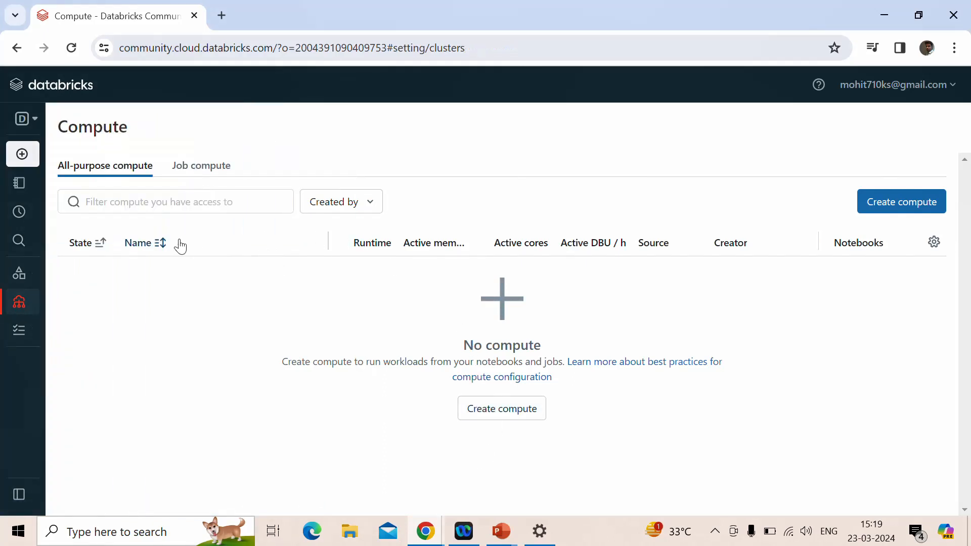
{"action": "left_click", "coordinate": [497, 415]}
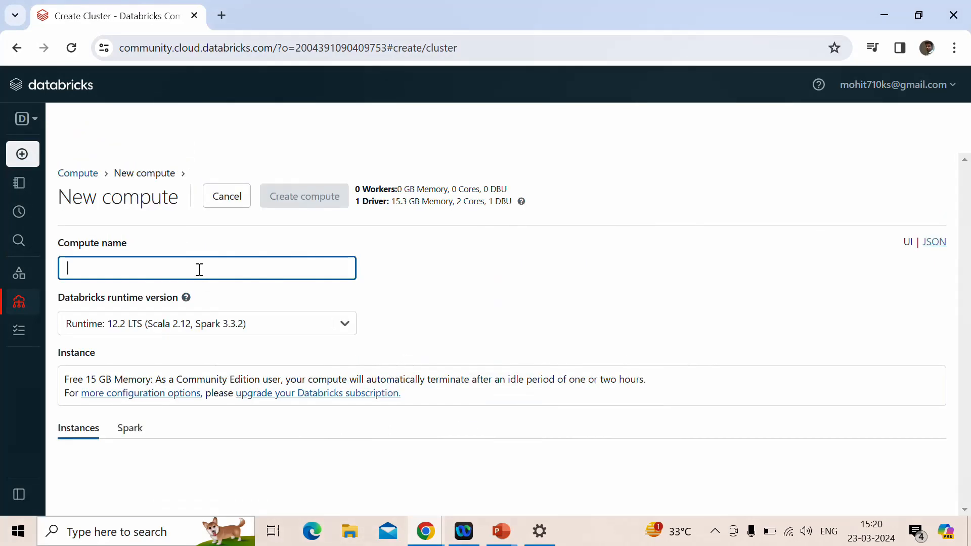
{"action": "type", "text": "demo"}
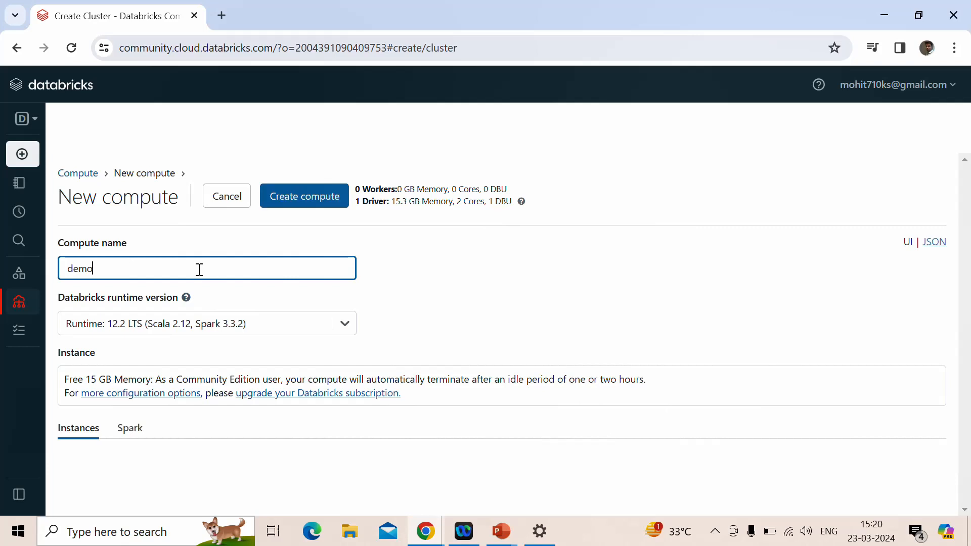
{"action": "type", "text": "_cluster"}
{"action": "left_click", "coordinate": [243, 324]}
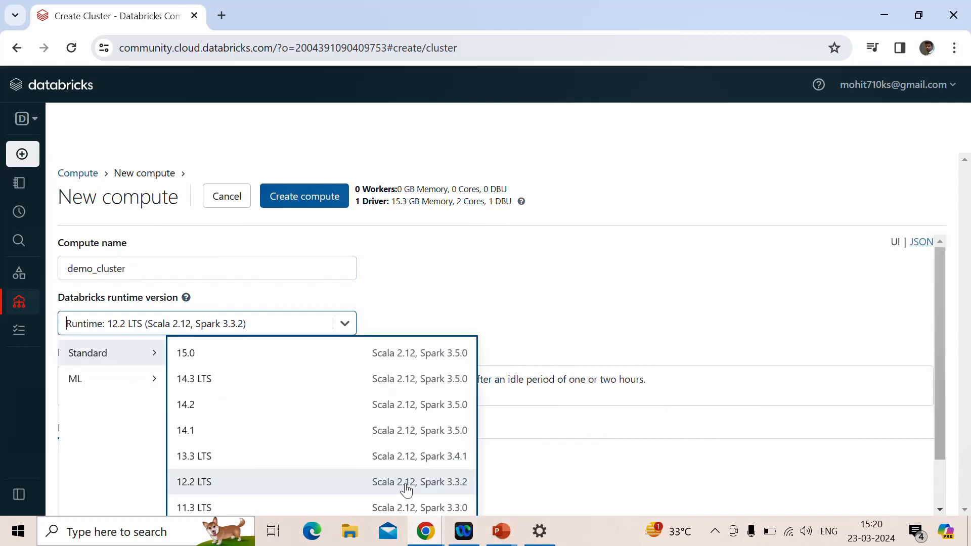
{"action": "left_click", "coordinate": [405, 489]}
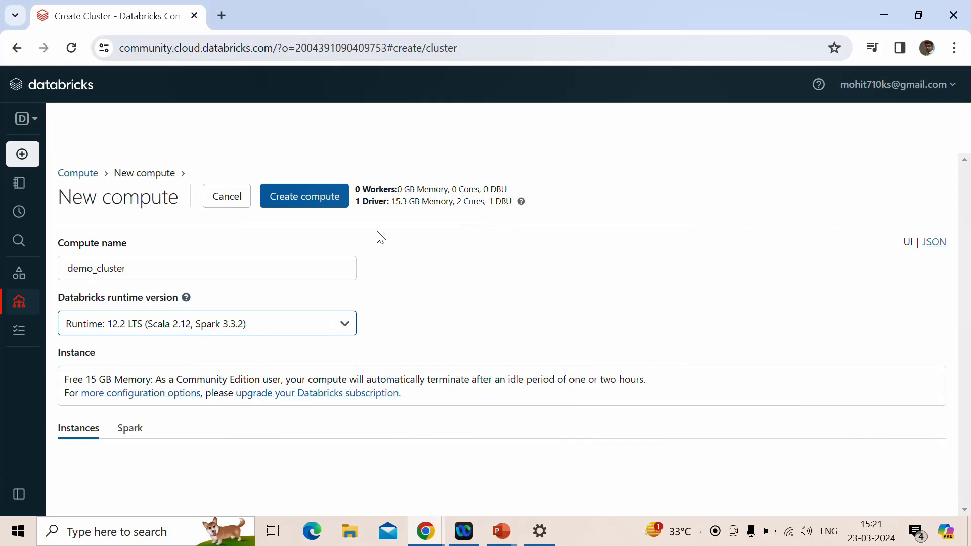
Create the configured demo_cluster compute and view it in the all-purpose compute list
{"action": "left_click", "coordinate": [300, 201]}
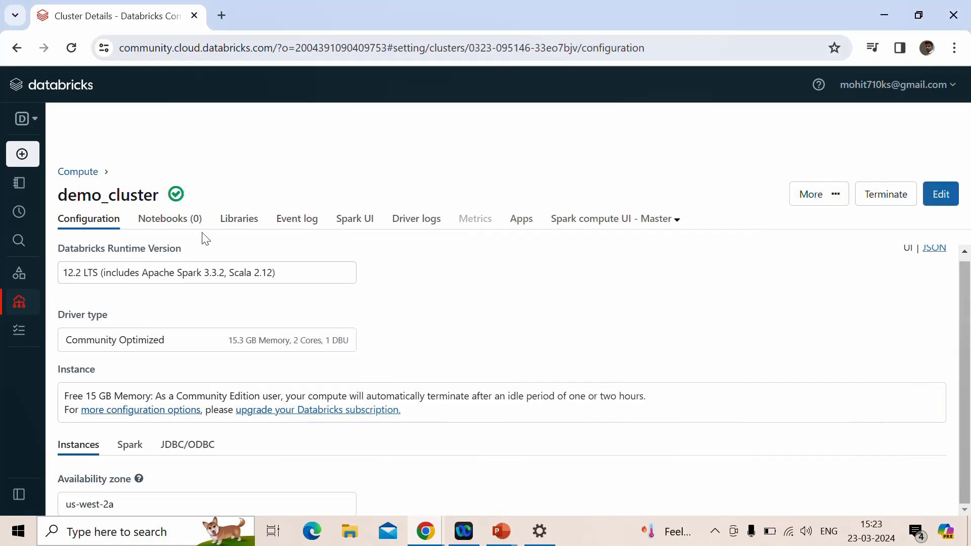
{"action": "mouse_move", "coordinate": [177, 200]}
{"action": "left_click", "coordinate": [20, 303]}
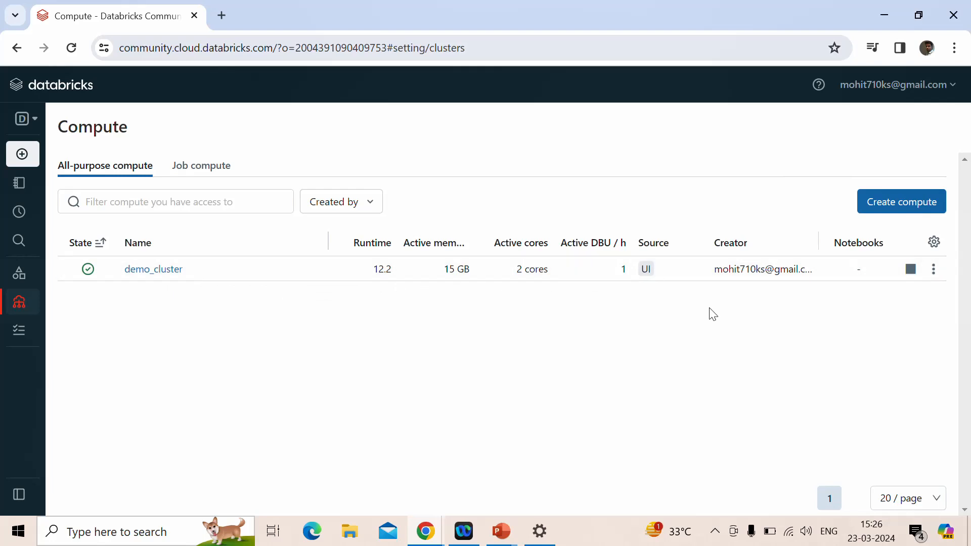
Create a new notebook and rename it demo_notebook
{"action": "mouse_move", "coordinate": [23, 164]}
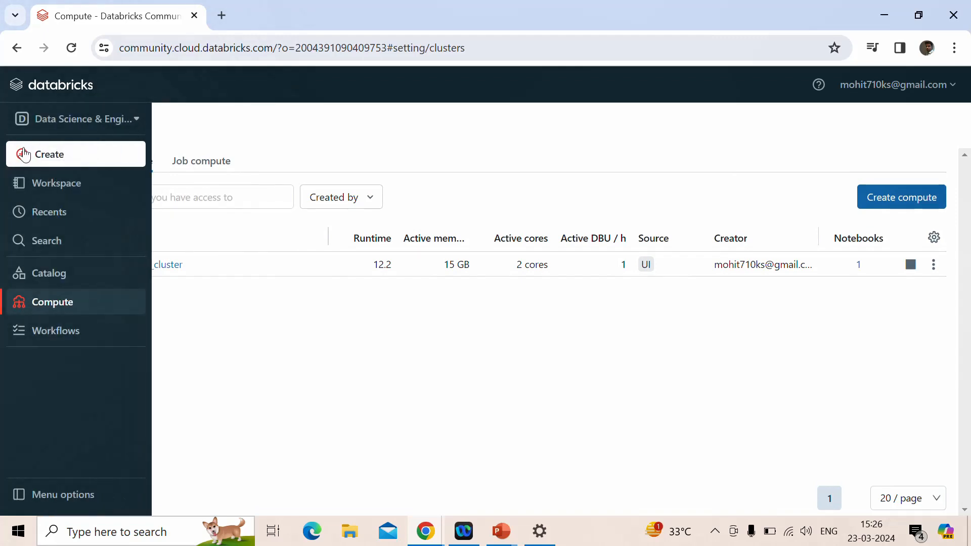
{"action": "left_click", "coordinate": [25, 154]}
{"action": "left_click", "coordinate": [195, 166]}
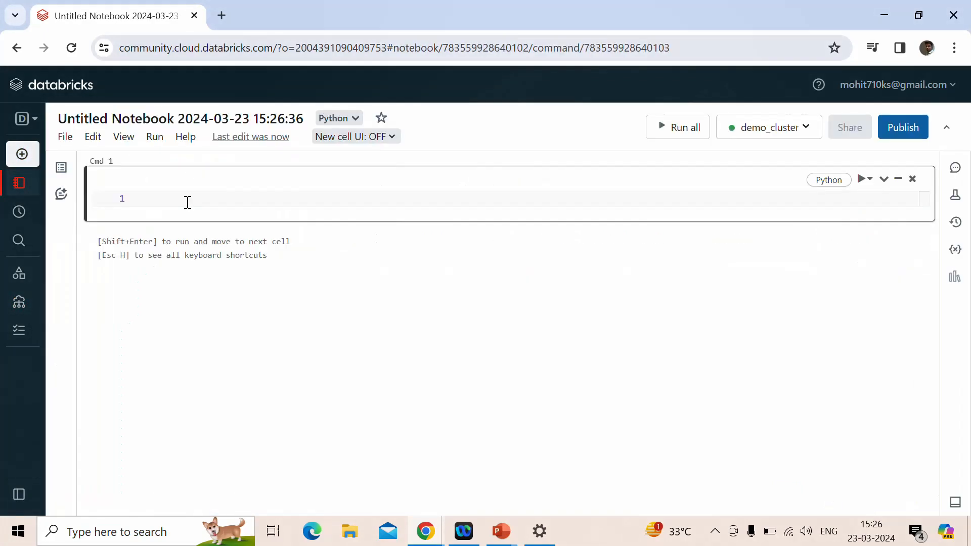
{"action": "left_click", "coordinate": [296, 120]}
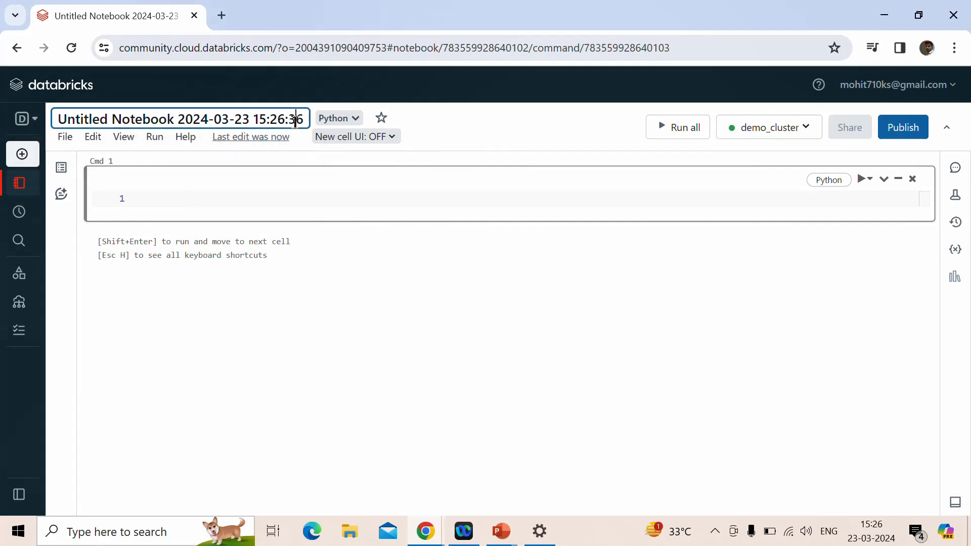
{"action": "left_click_drag", "start_coordinate": [303, 119], "coordinate": [54, 127]}
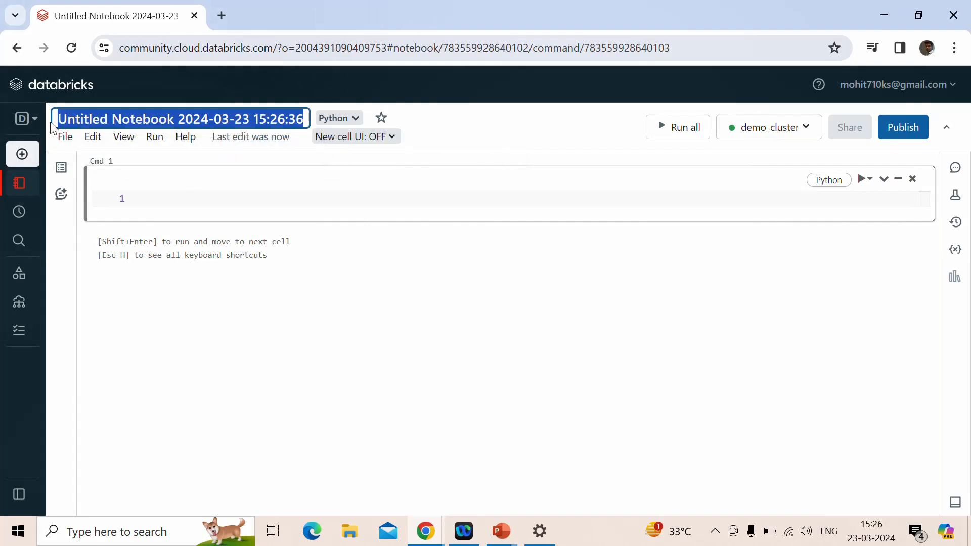
{"action": "type", "text": "dem"}
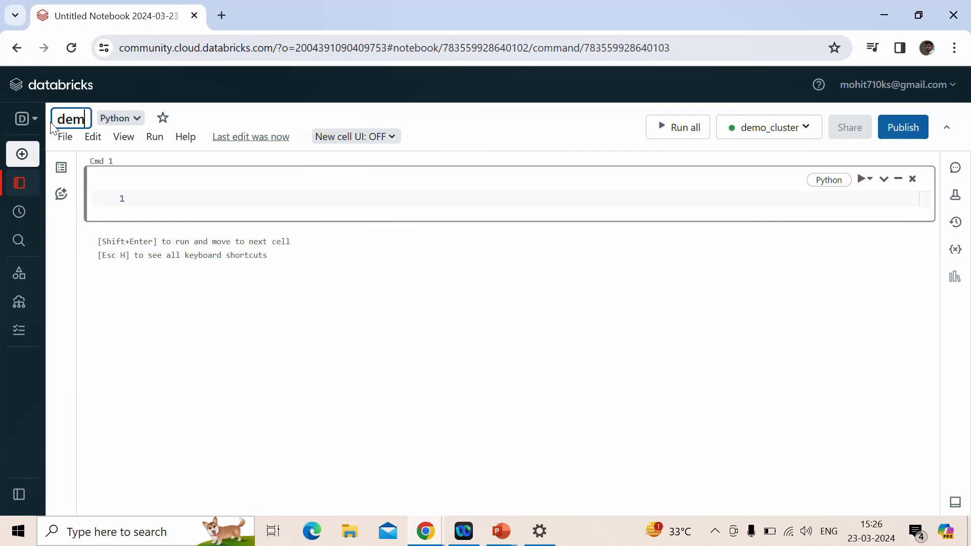
{"action": "type", "text": "o_notebook"}
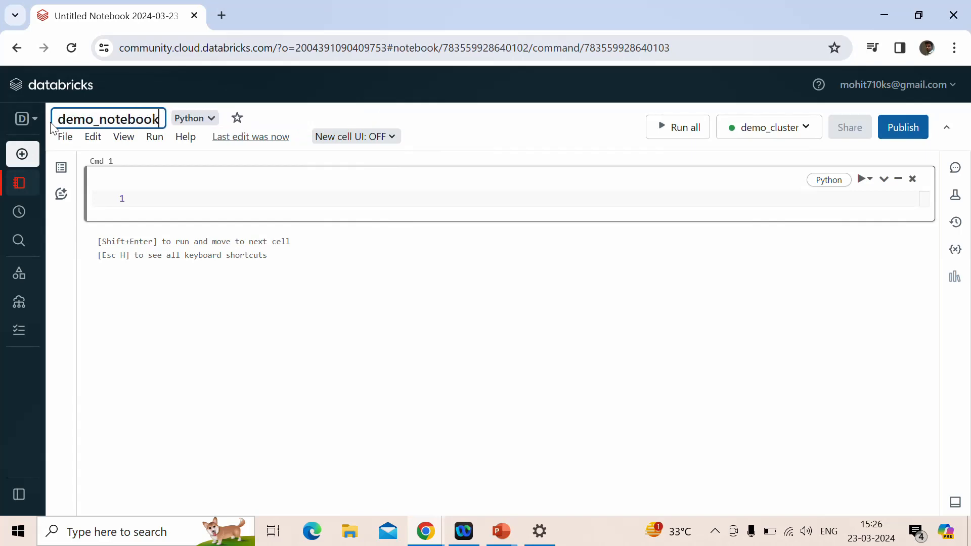
{"action": "left_click", "coordinate": [167, 192]}
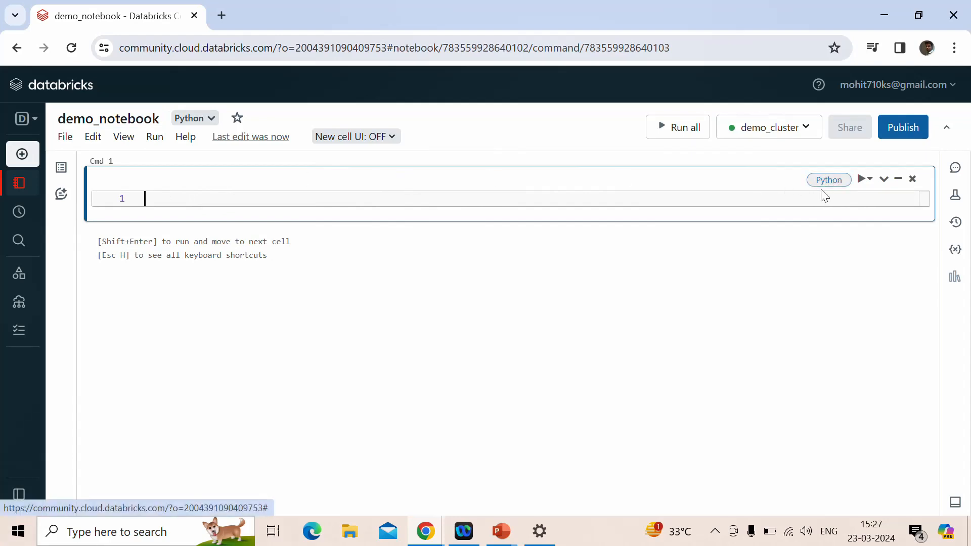
Review the first cell's language options, keep Python, and enter print('Hello') in the cell
{"action": "left_click", "coordinate": [836, 182]}
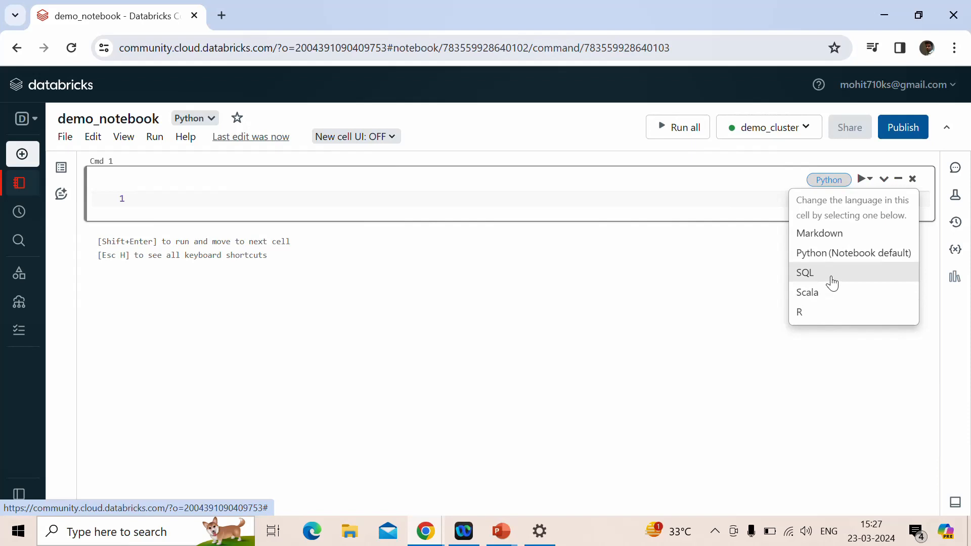
{"action": "left_click", "coordinate": [617, 203]}
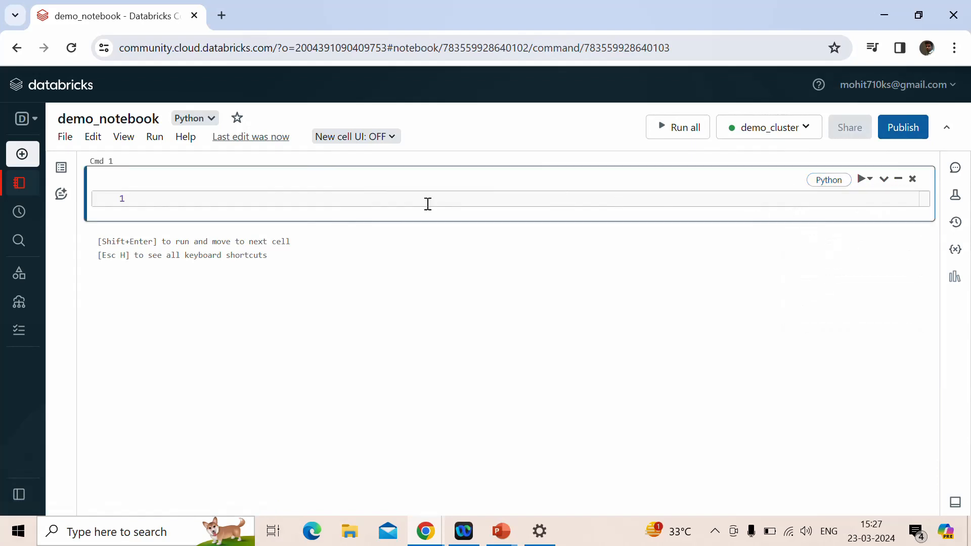
{"action": "type", "text": "print('Hello"}
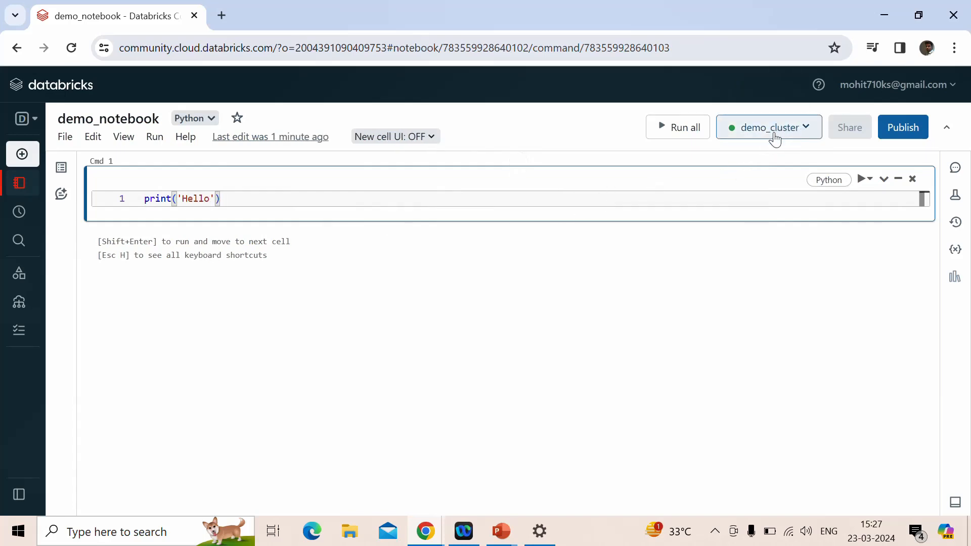
Review the management actions of the attached demo_cluster and run the notebook's print('Hello') cell
{"action": "left_click", "coordinate": [804, 131]}
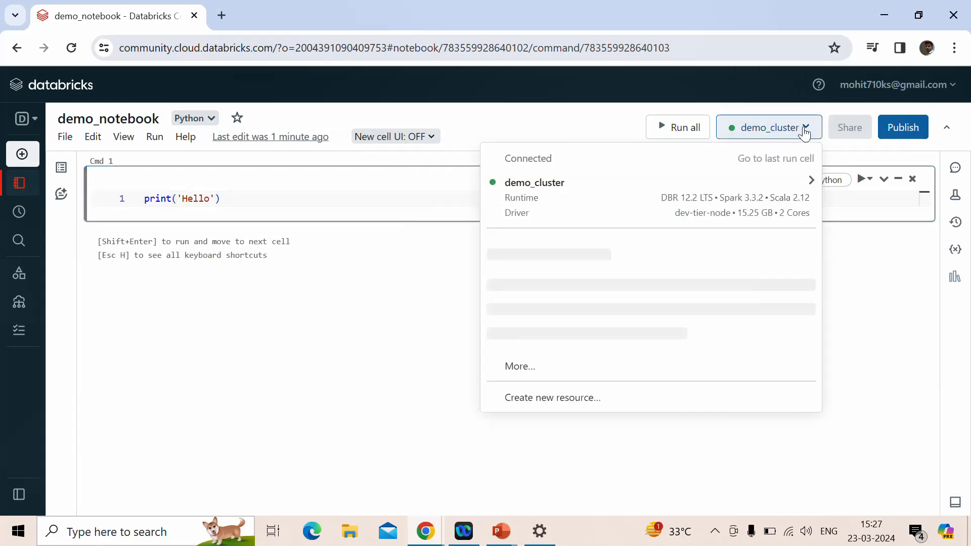
{"action": "mouse_move", "coordinate": [662, 194]}
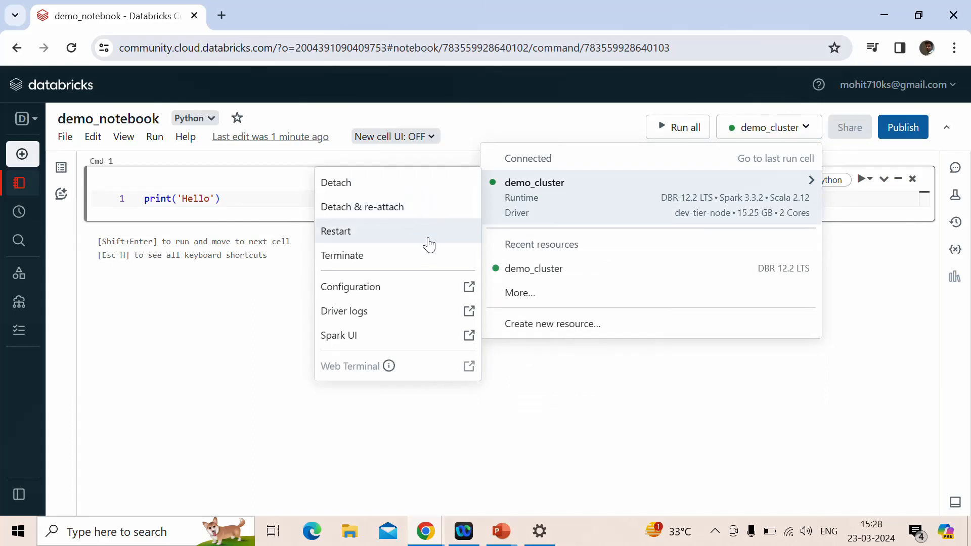
{"action": "left_click", "coordinate": [603, 202]}
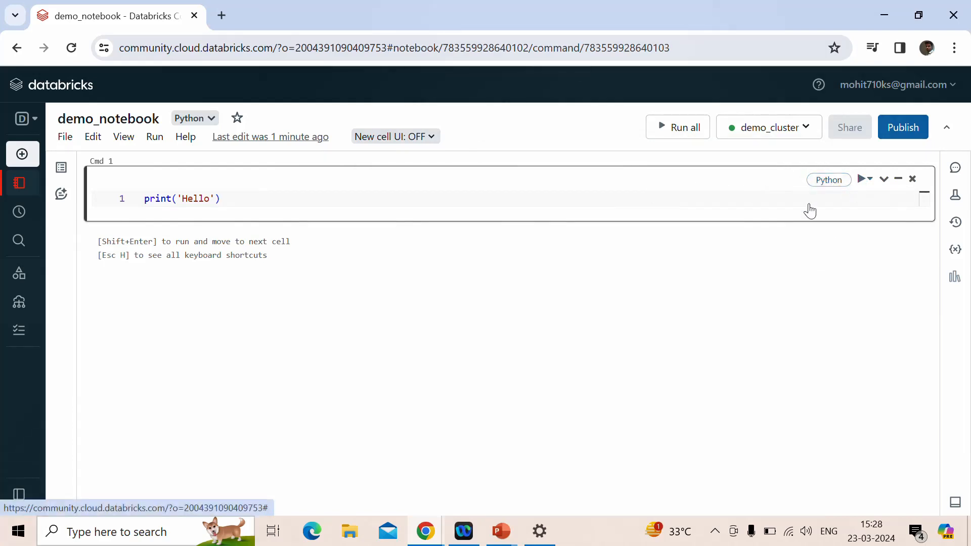
{"action": "left_click", "coordinate": [703, 193]}
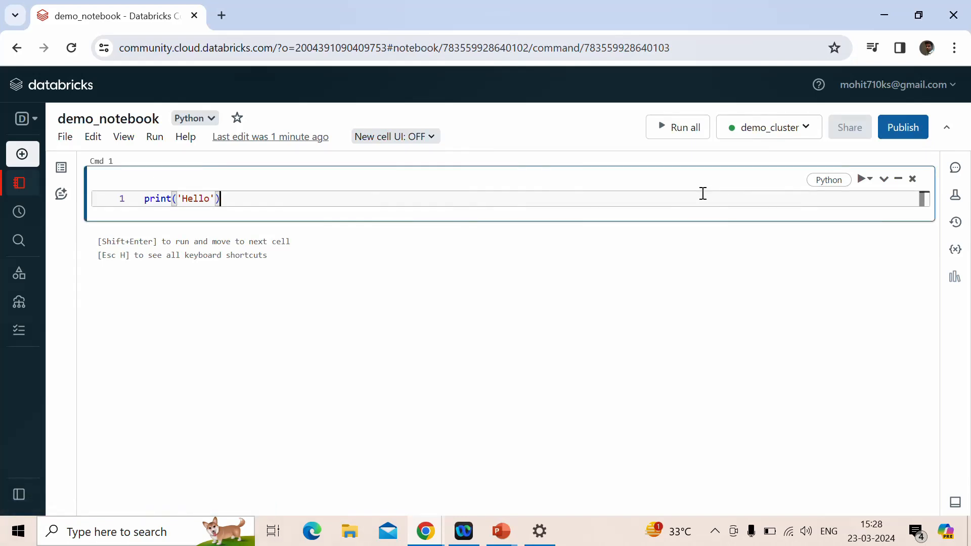
{"action": "key", "text": "shift+Return"}
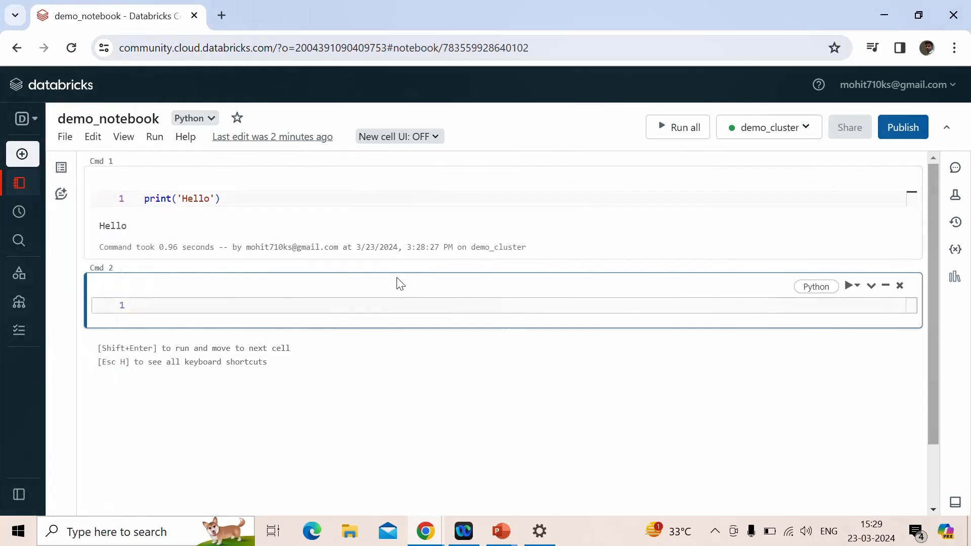
Open the Databricks Help Center, look through its resource categories, and return to demo_notebook
{"action": "left_click", "coordinate": [578, 143]}
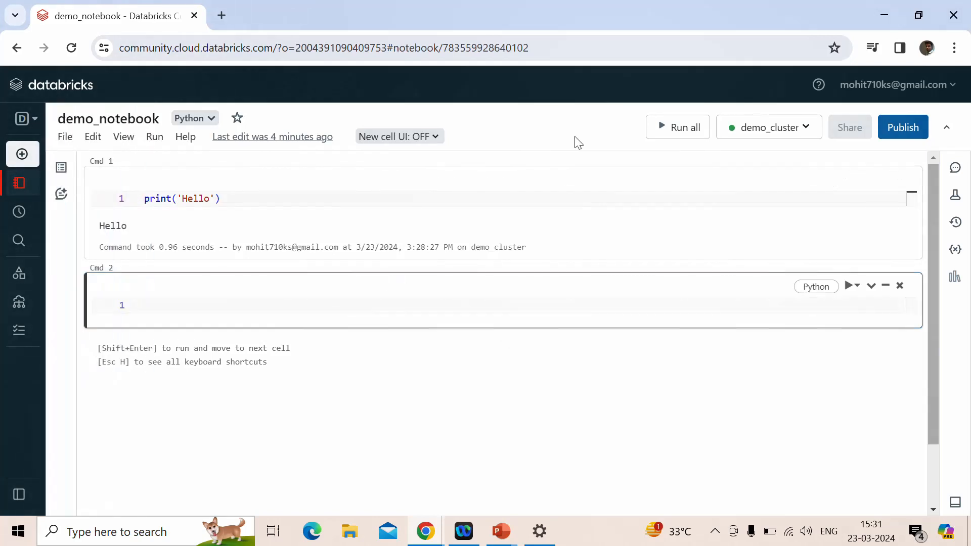
{"action": "left_click", "coordinate": [823, 90]}
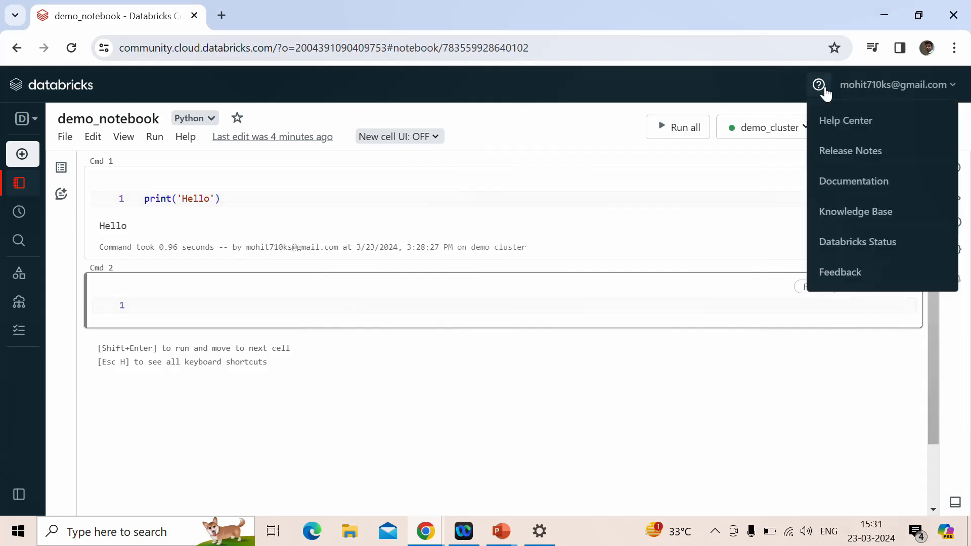
{"action": "left_click", "coordinate": [842, 126]}
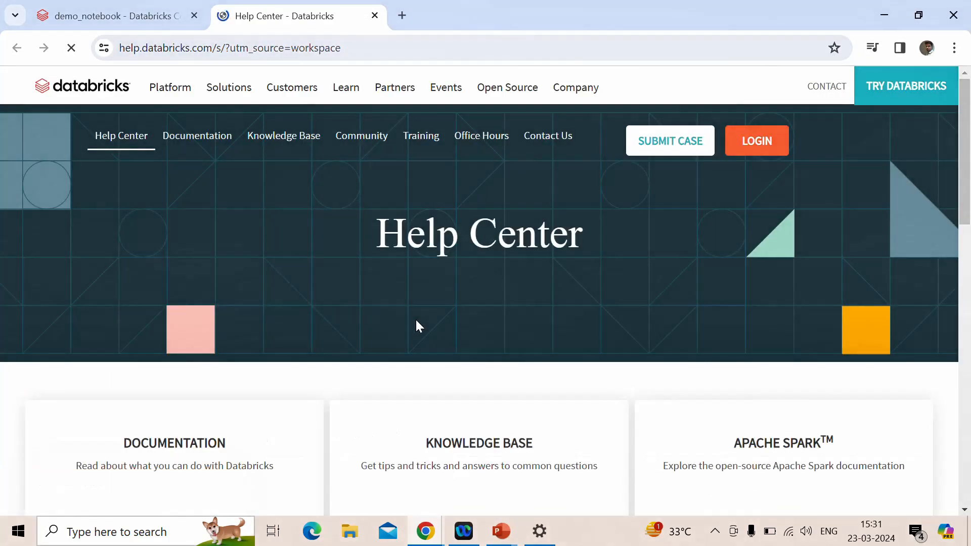
{"action": "scroll", "coordinate": [416, 324], "scroll_direction": "down", "scroll_amount": 2}
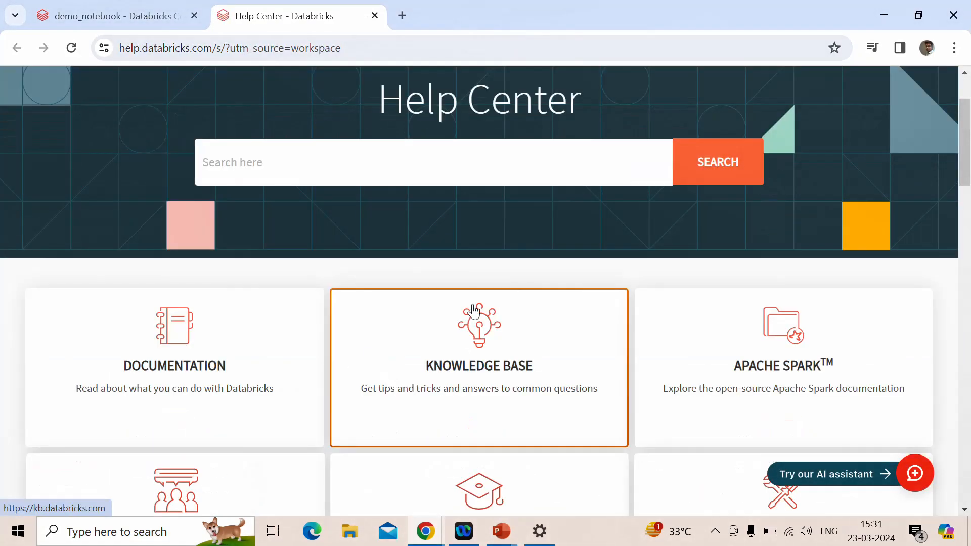
{"action": "scroll", "coordinate": [445, 266], "scroll_direction": "down", "scroll_amount": 2}
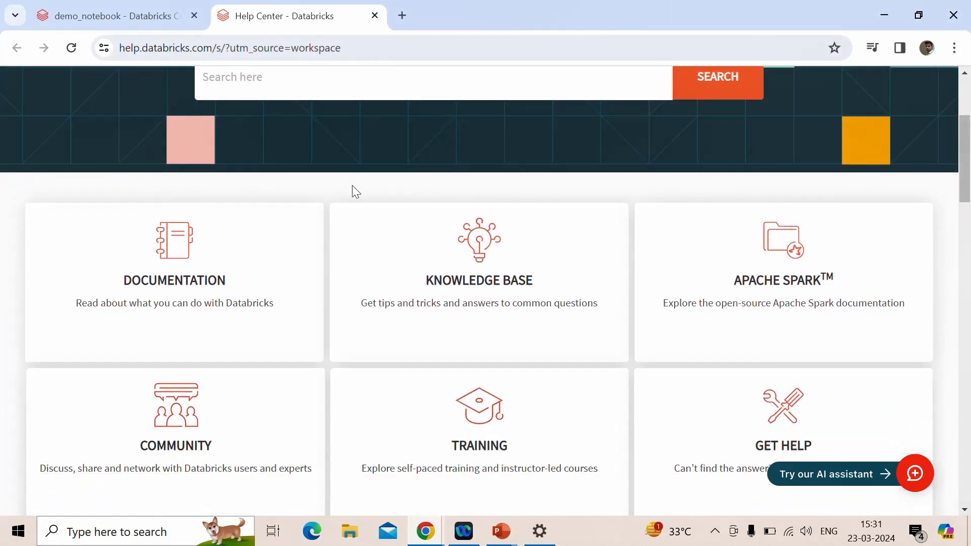
{"action": "left_click", "coordinate": [152, 13]}
Look over the Databricks release notes page and close it along with the Help Center page
{"action": "left_click", "coordinate": [820, 87]}
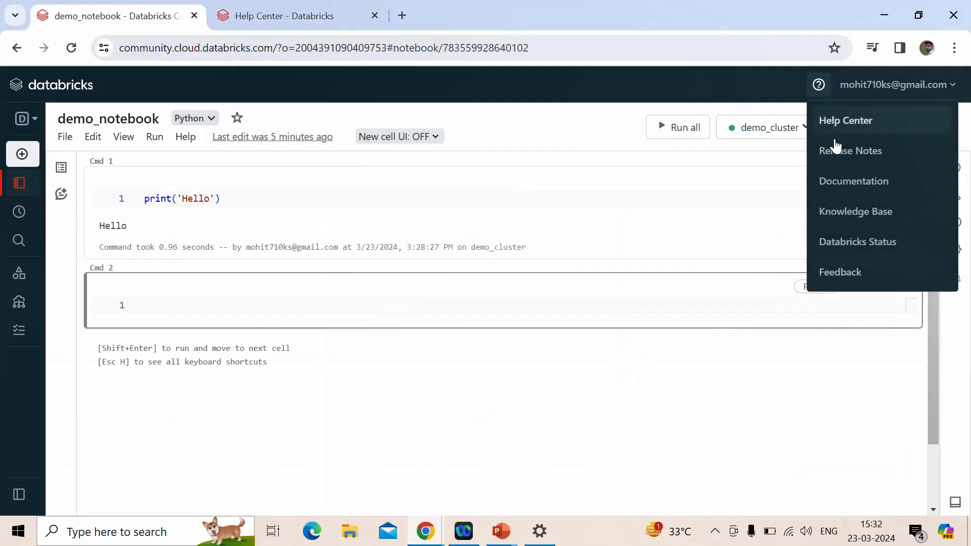
{"action": "left_click", "coordinate": [843, 153]}
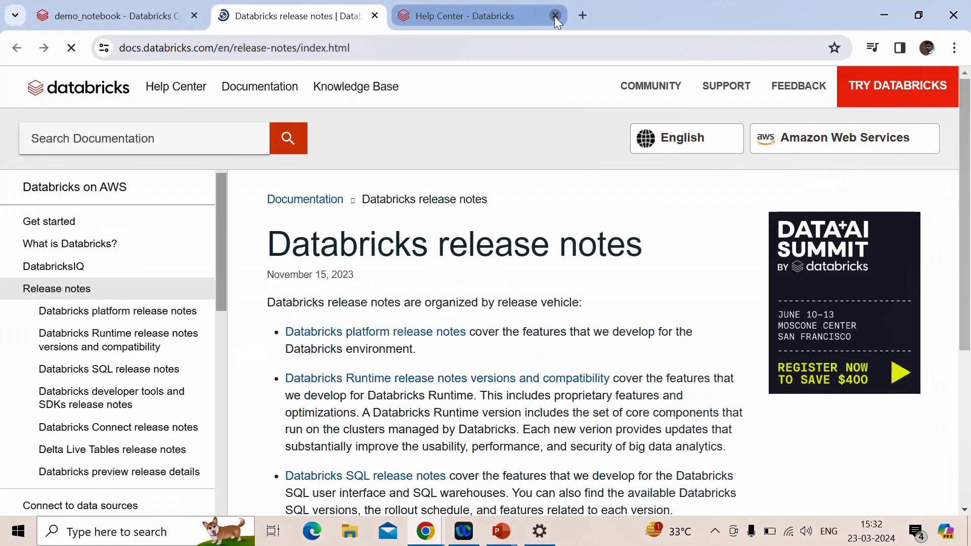
{"action": "left_click", "coordinate": [555, 17]}
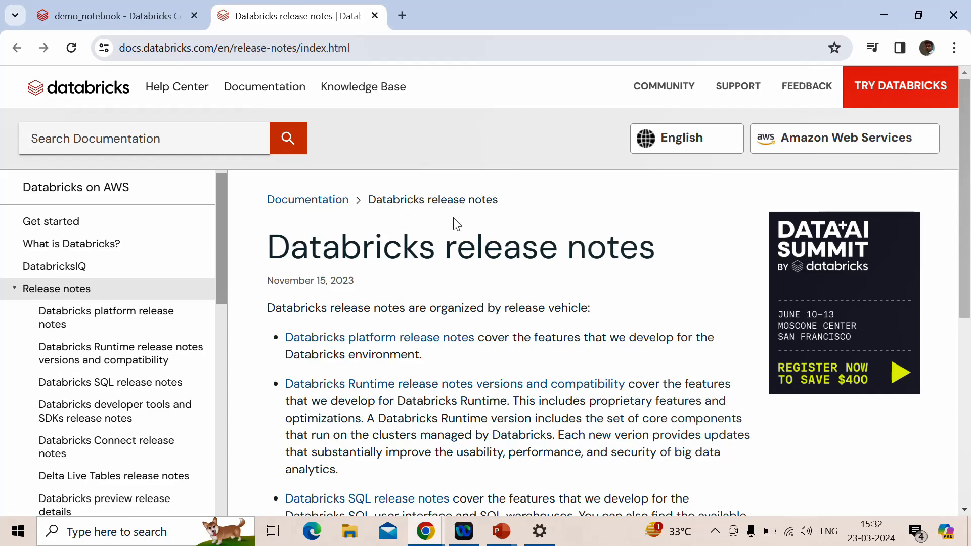
{"action": "scroll", "coordinate": [427, 334], "scroll_direction": "down", "scroll_amount": 3}
{"action": "scroll", "coordinate": [426, 335], "scroll_direction": "up", "scroll_amount": 3}
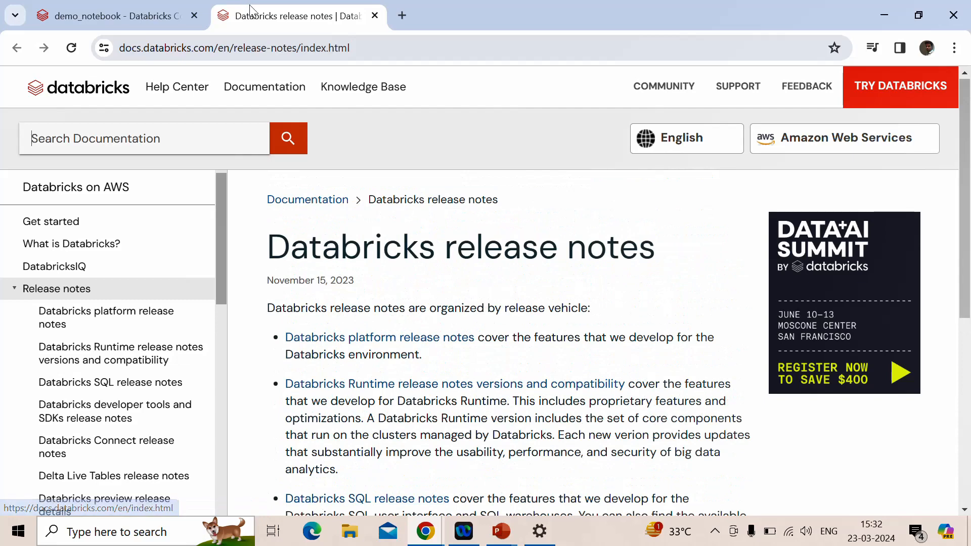
{"action": "left_click", "coordinate": [375, 16]}
Open the Databricks documentation from the help resources, view its overview, and return to demo_notebook
{"action": "left_click", "coordinate": [819, 85]}
{"action": "left_click", "coordinate": [844, 183]}
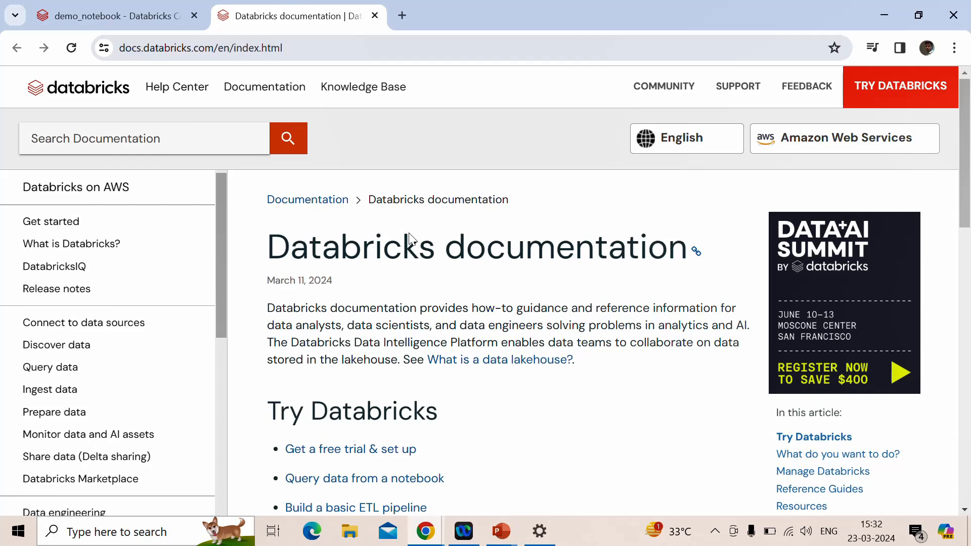
{"action": "left_click", "coordinate": [111, 15]}
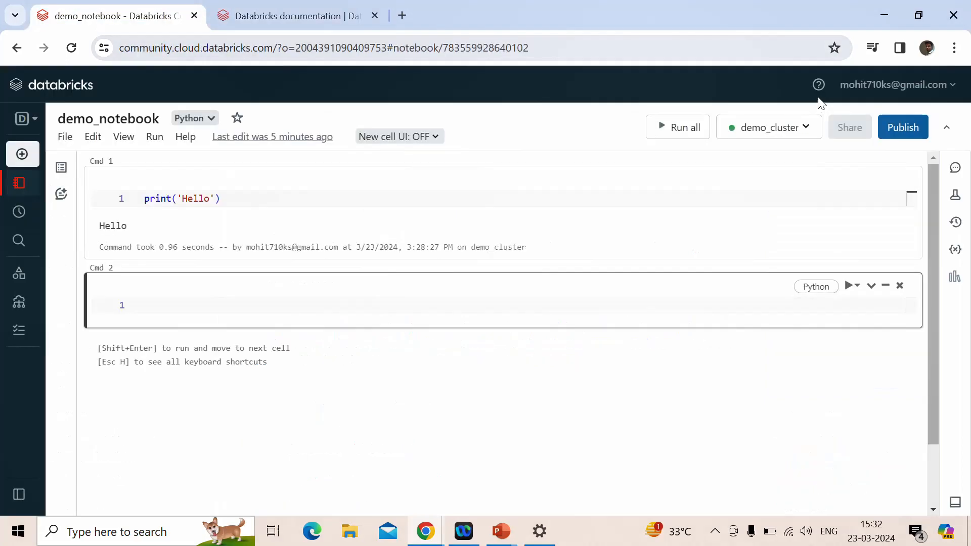
View the list of help resources again and switch to the presentation's Agenda slide
{"action": "left_click", "coordinate": [819, 87]}
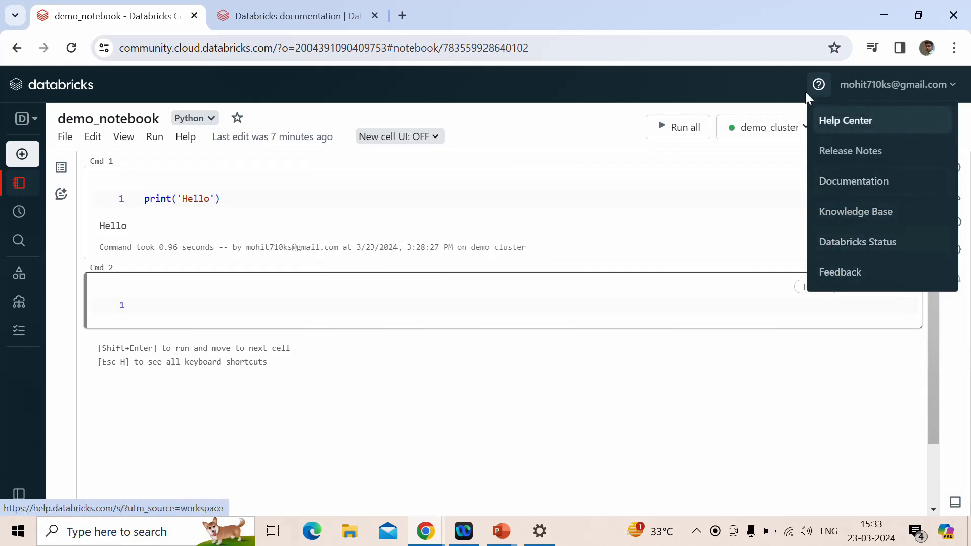
{"action": "left_click", "coordinate": [775, 81]}
{"action": "mouse_move", "coordinate": [60, 458]}
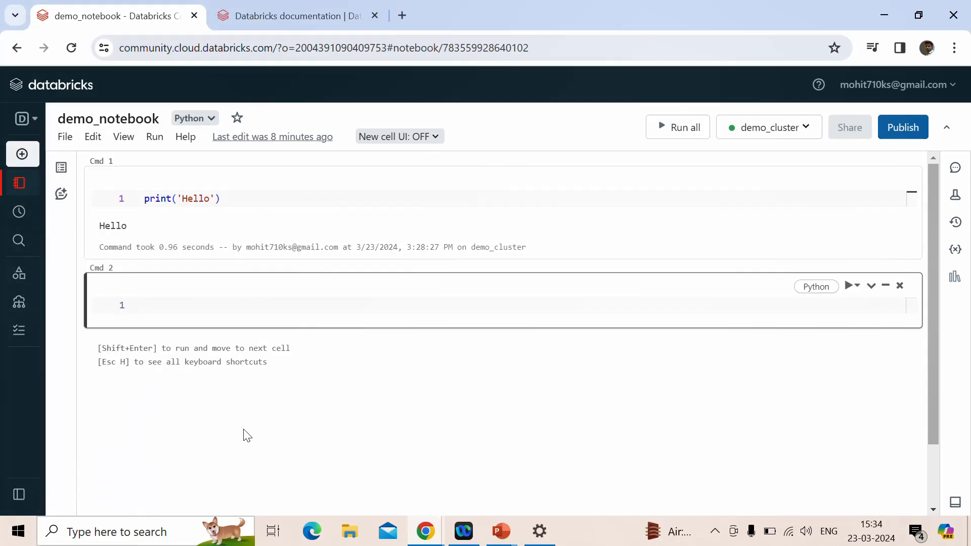
{"action": "key", "text": "alt+Tab"}
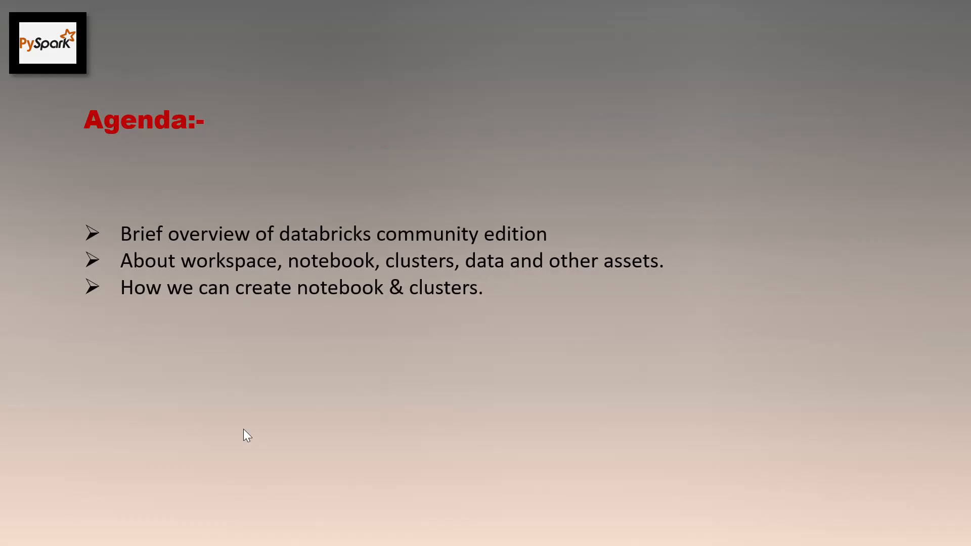